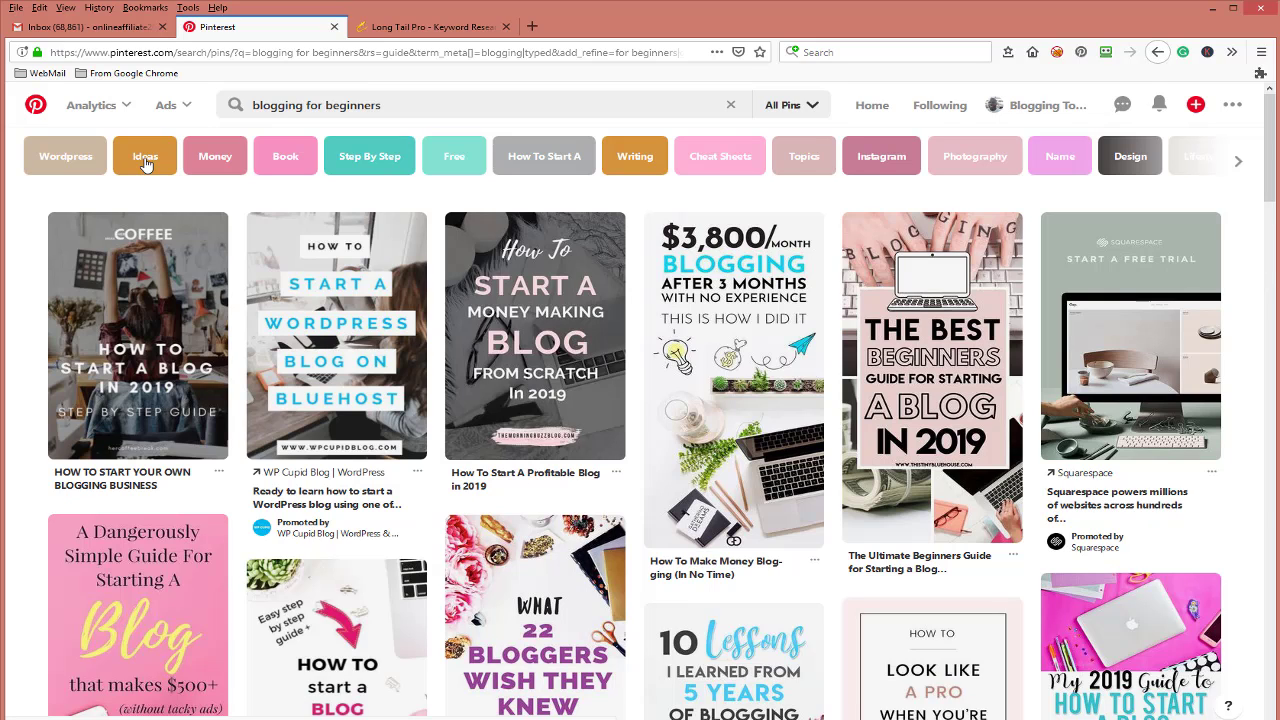
click(1157, 52)
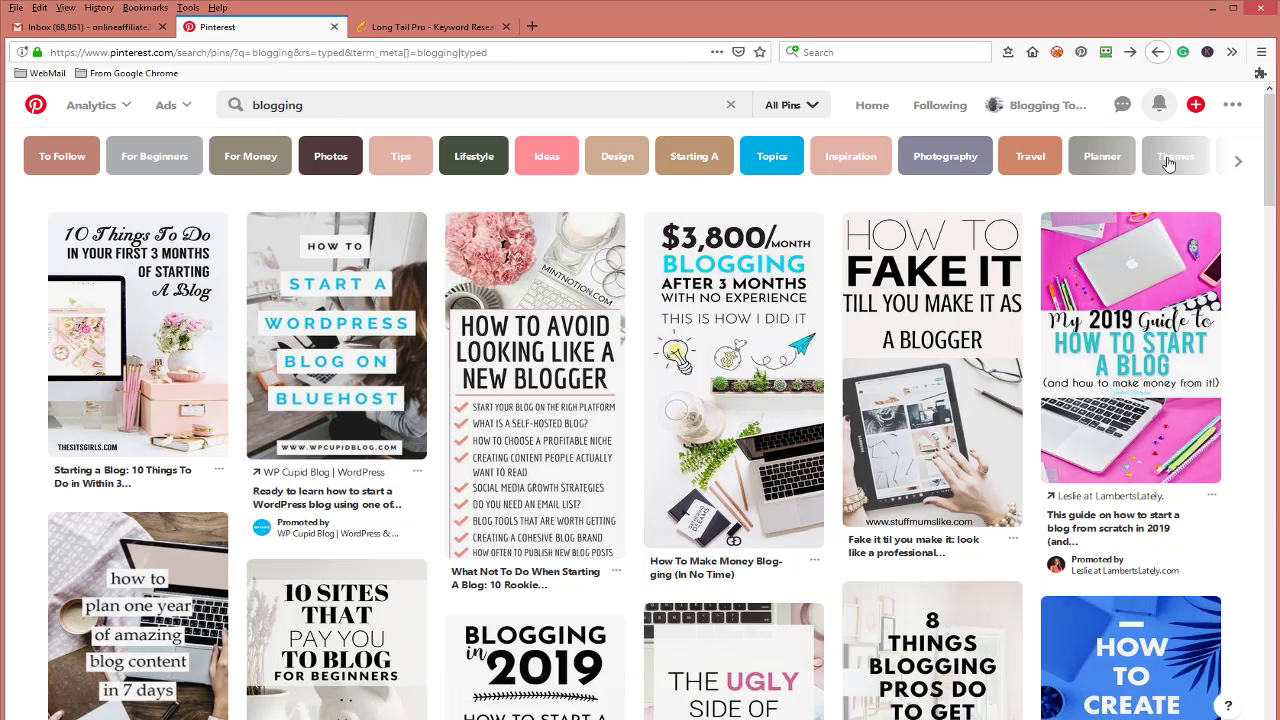
click(167, 170)
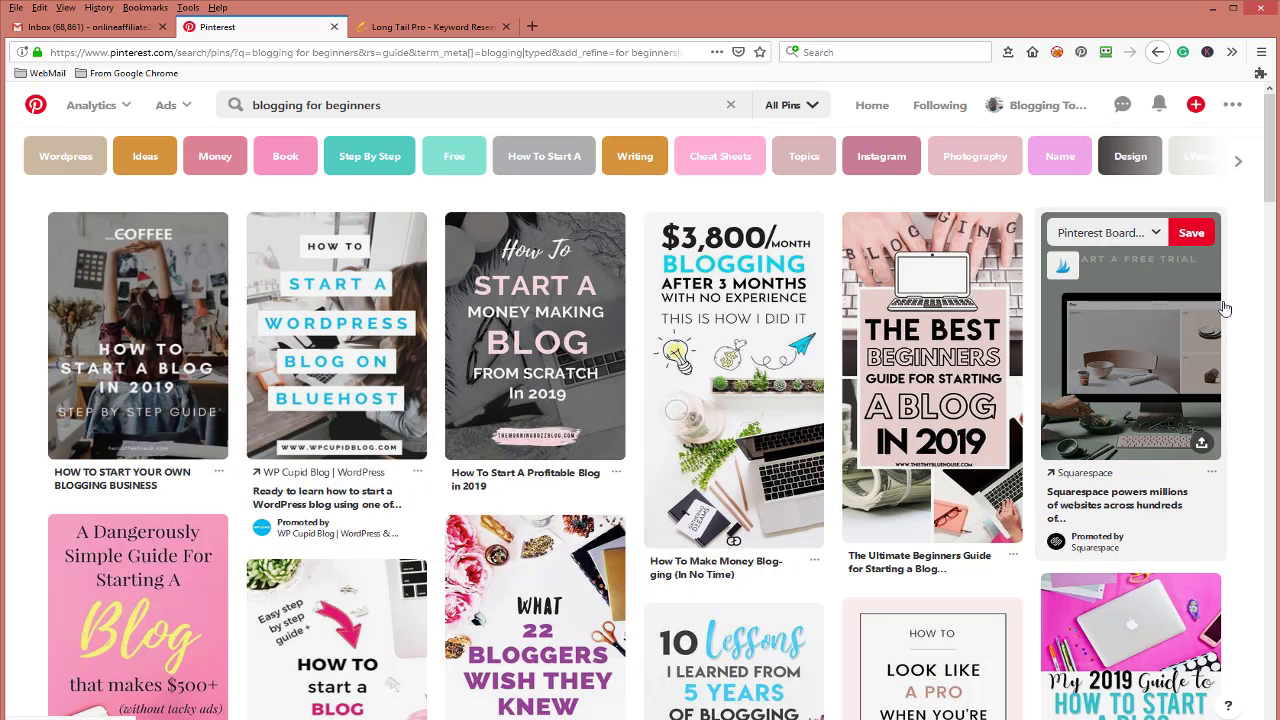
Open the How To Start Your Own Blogging Business pin from the results, then go back.
scroll(1225, 308, down, 3)
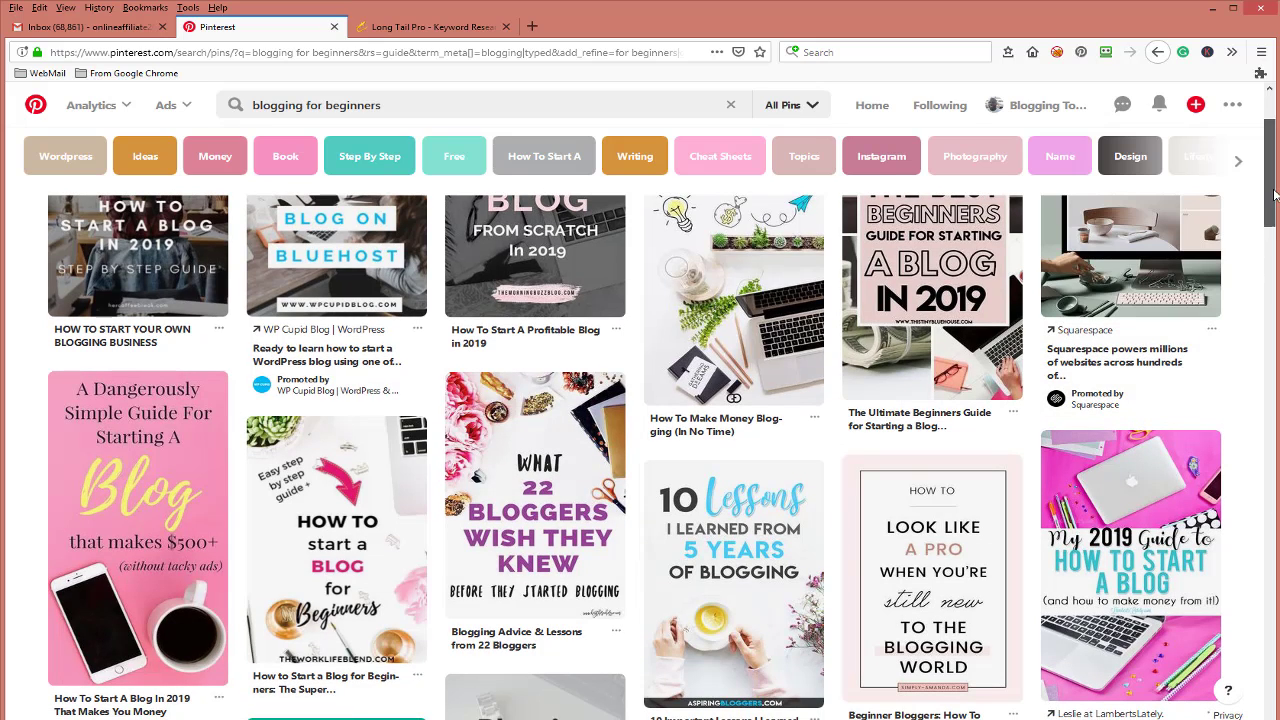
scroll(1270, 190, up, 3)
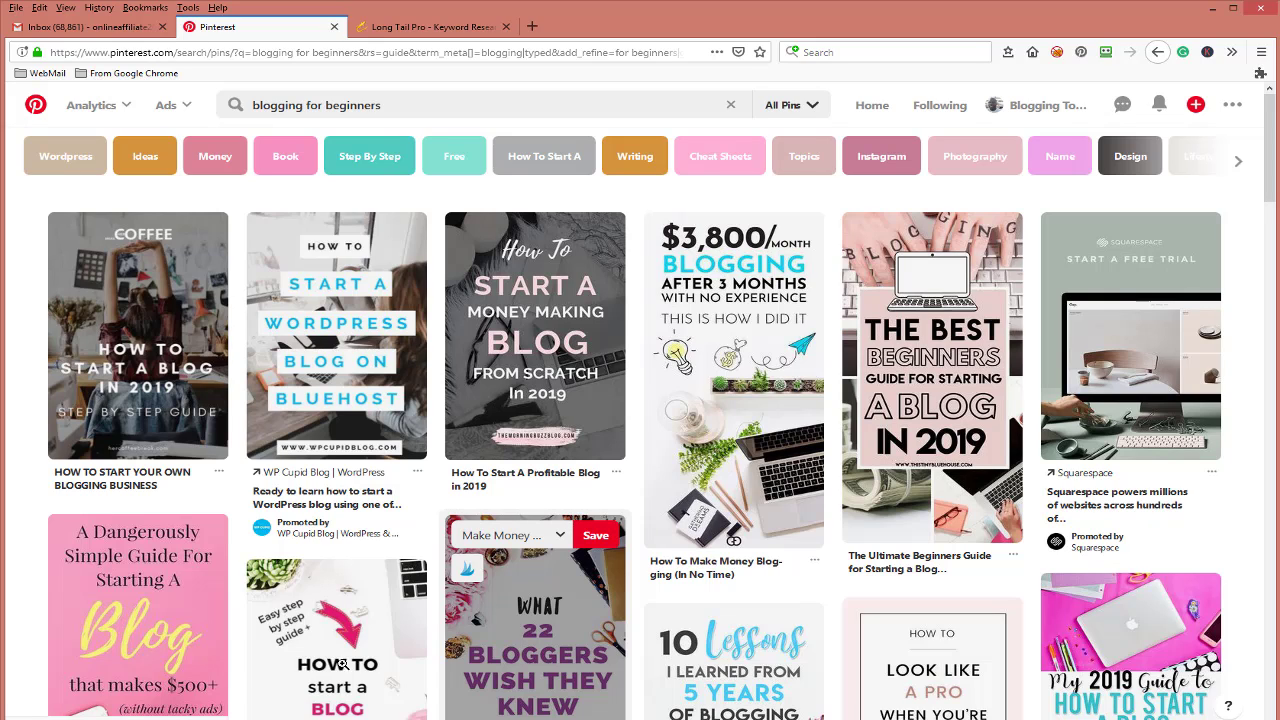
click(114, 352)
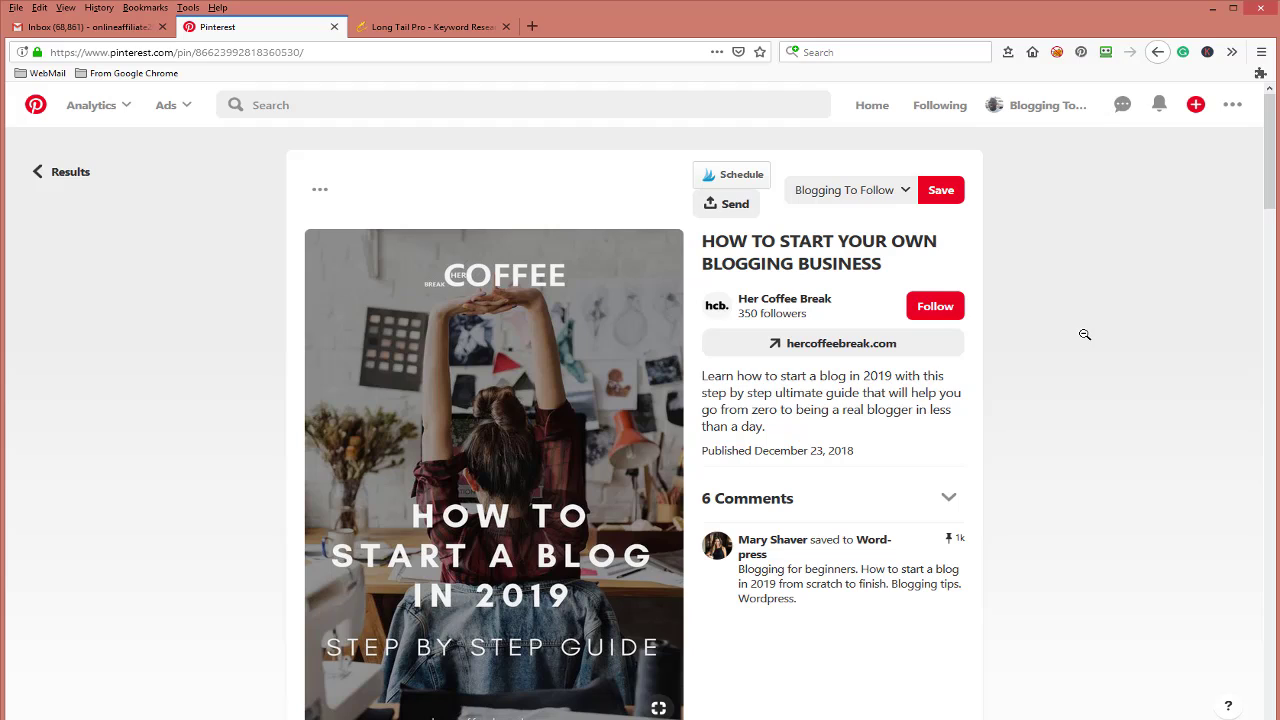
click(1157, 52)
Open and close the promoted WP Cupid article, then view the How To Start A Profitable Blog pin.
click(351, 335)
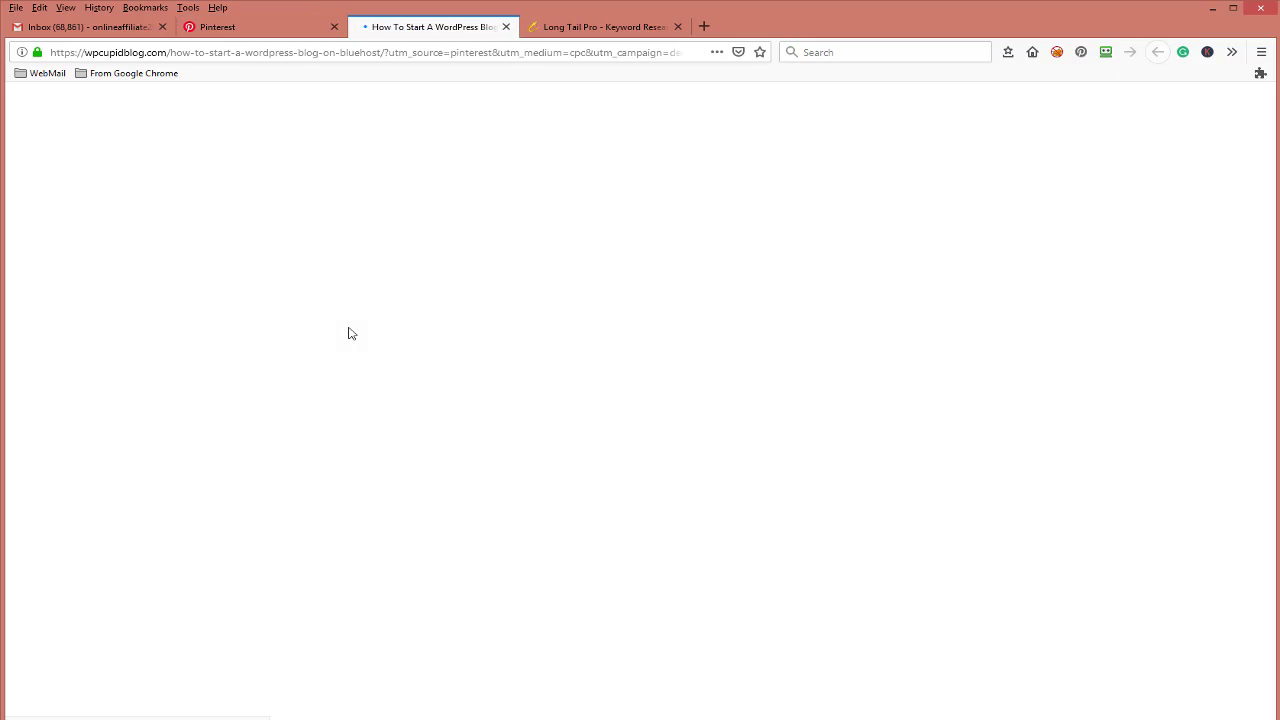
click(506, 27)
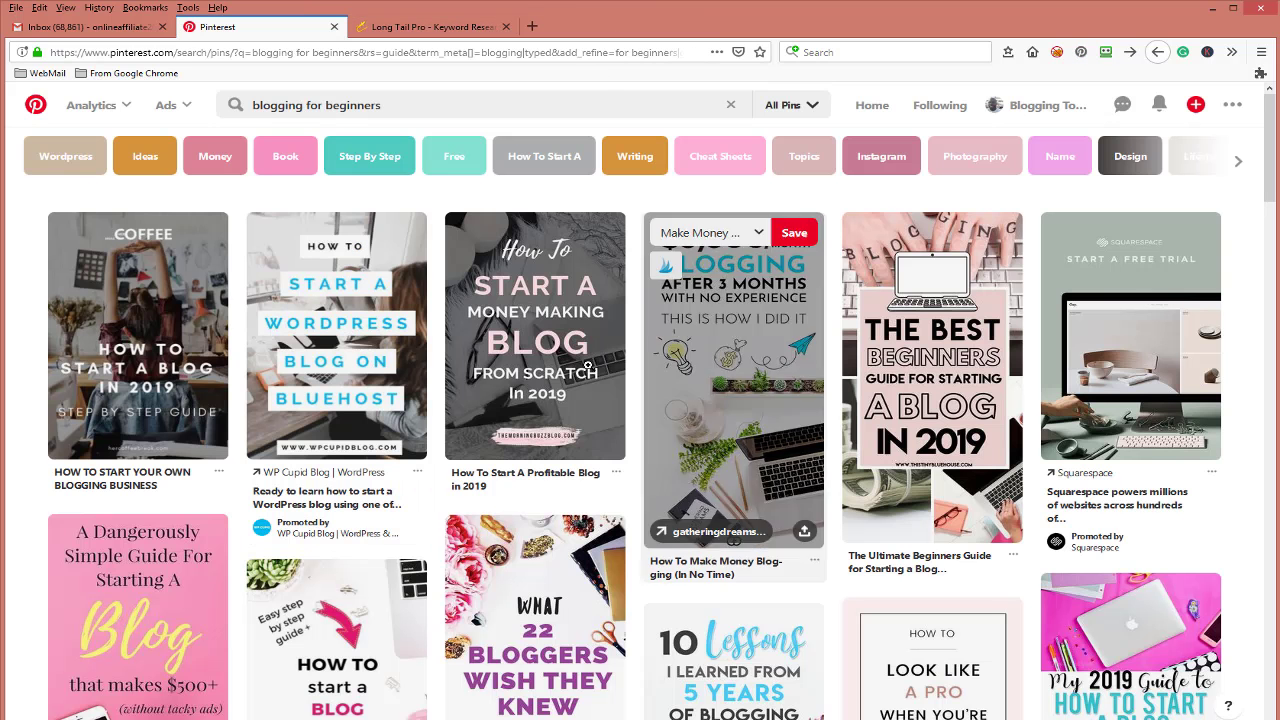
click(540, 374)
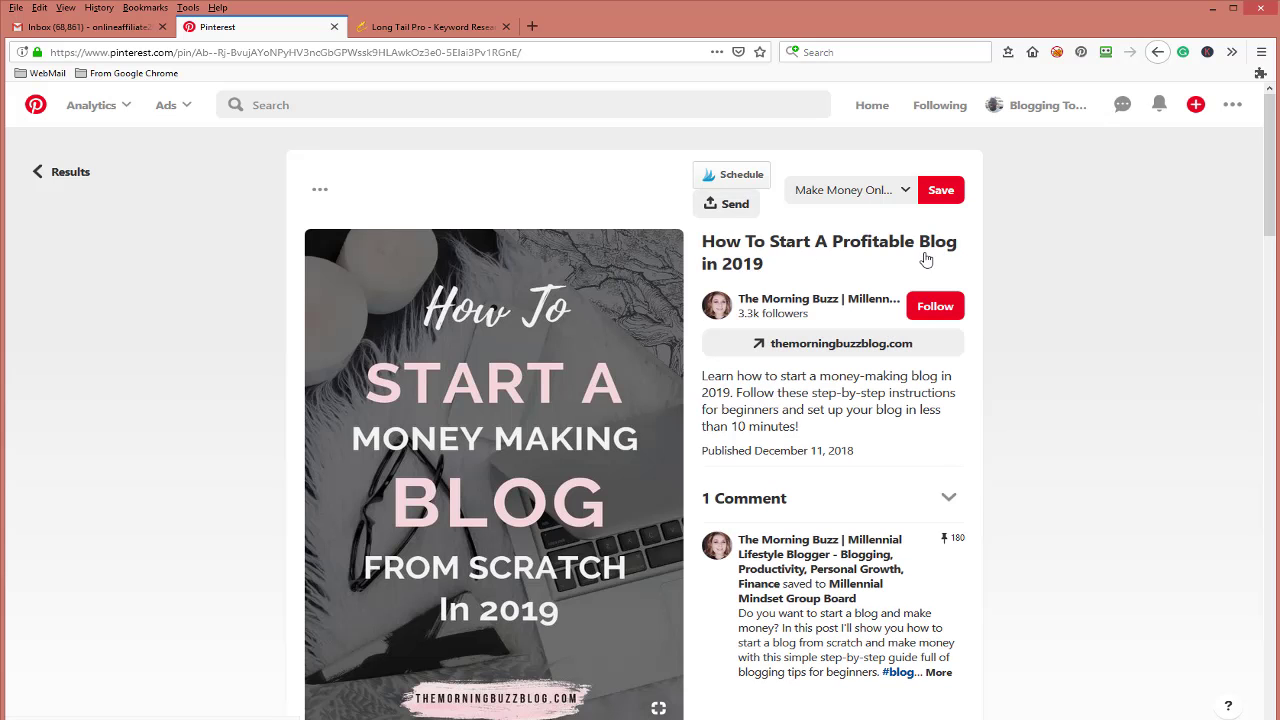
click(1157, 52)
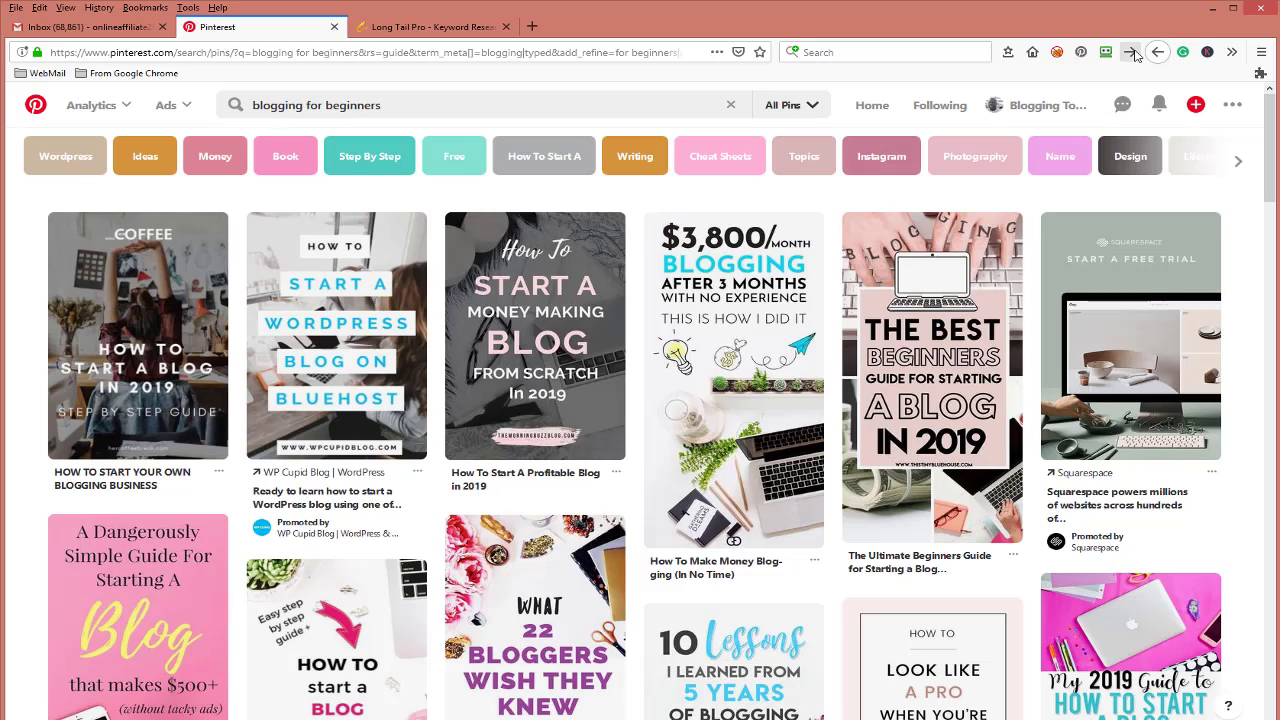
View the How To Make Money Blogging and Ultimate Beginners Guide pins, then open Squarespace in a new tab.
click(717, 309)
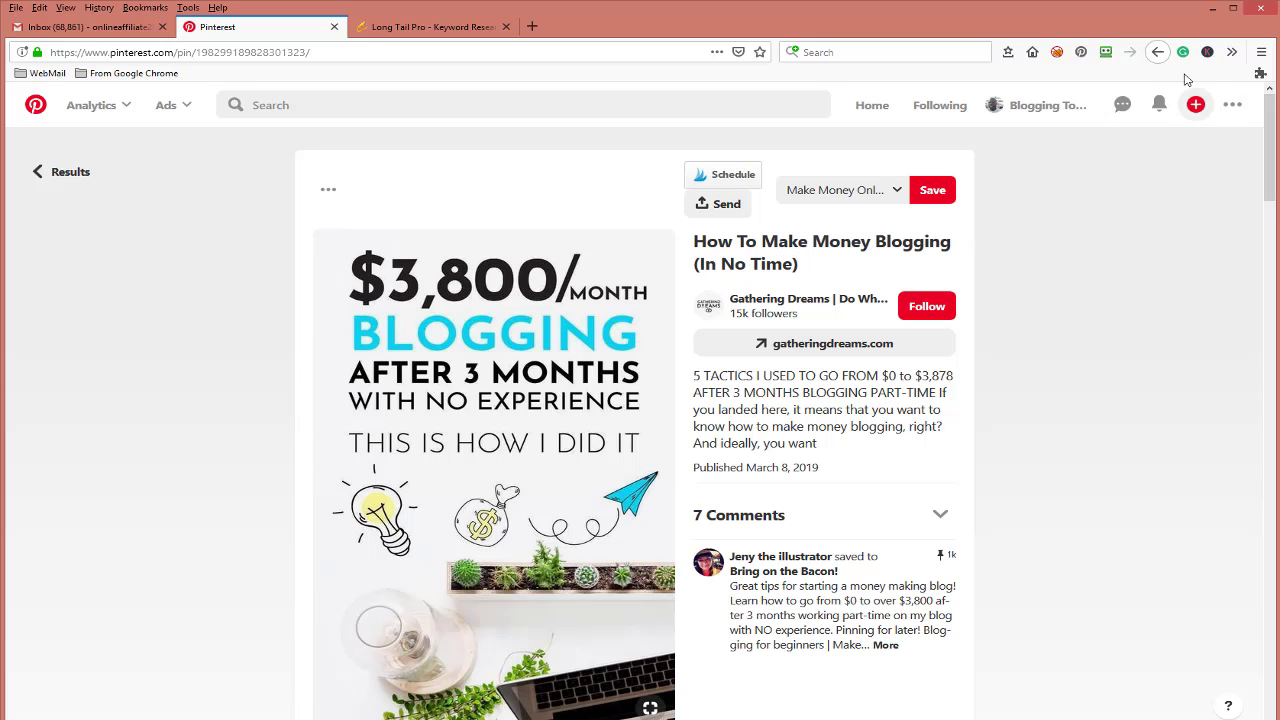
click(1155, 53)
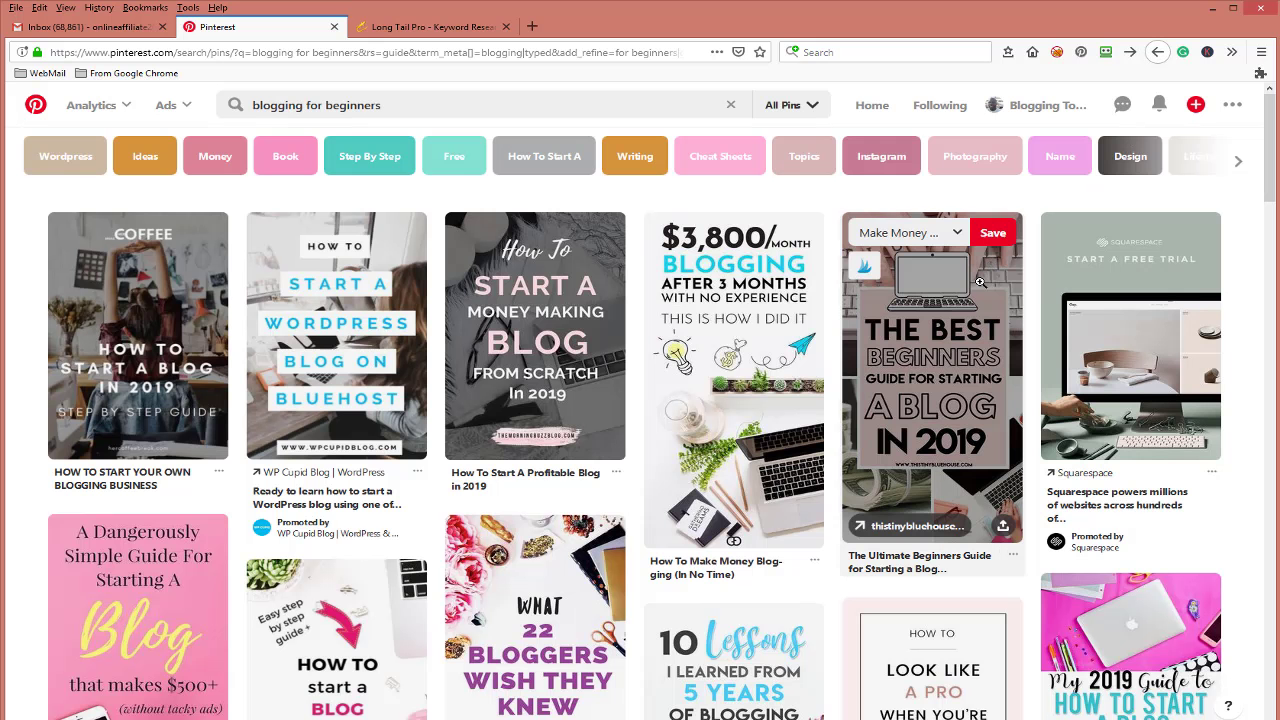
click(980, 283)
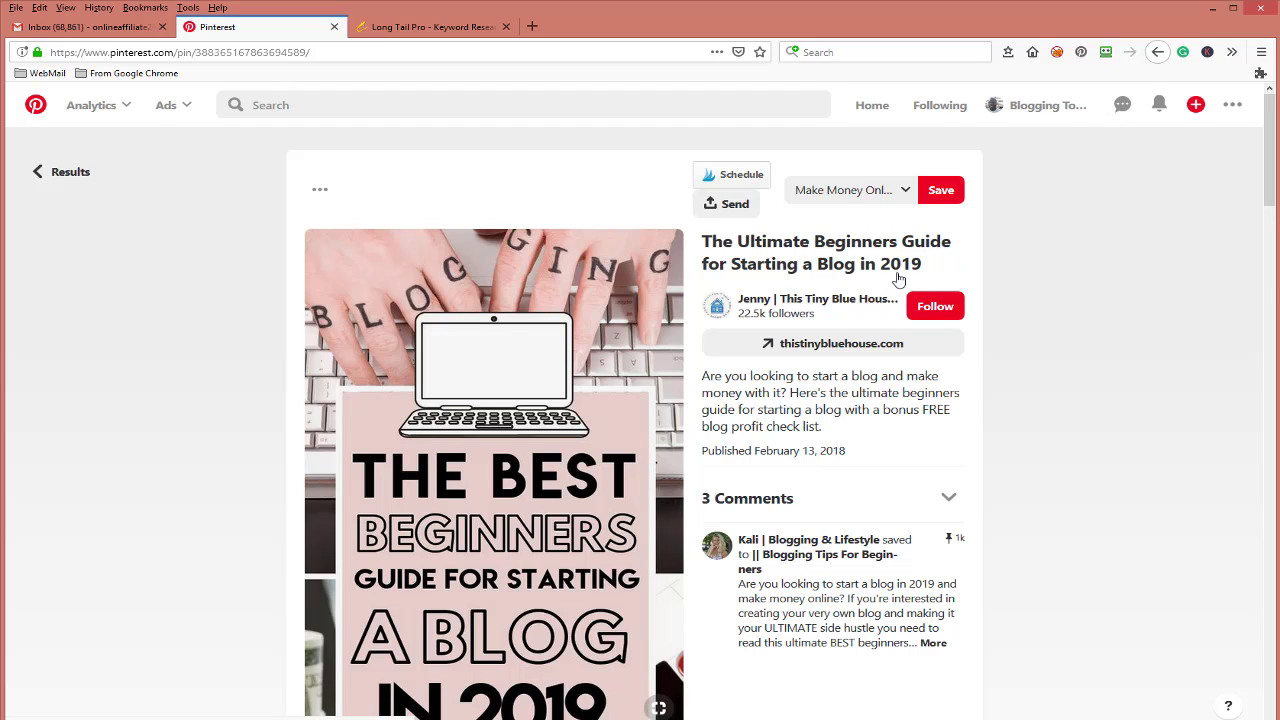
click(1158, 52)
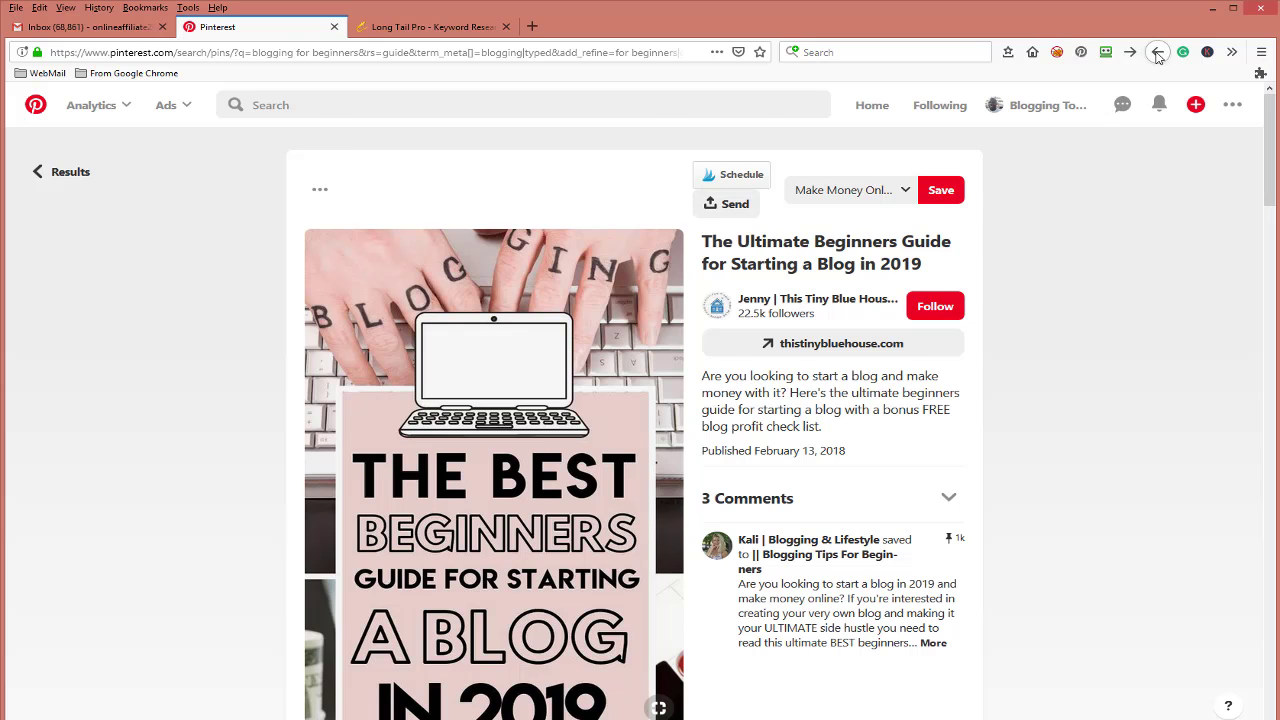
key(ctrl+t)
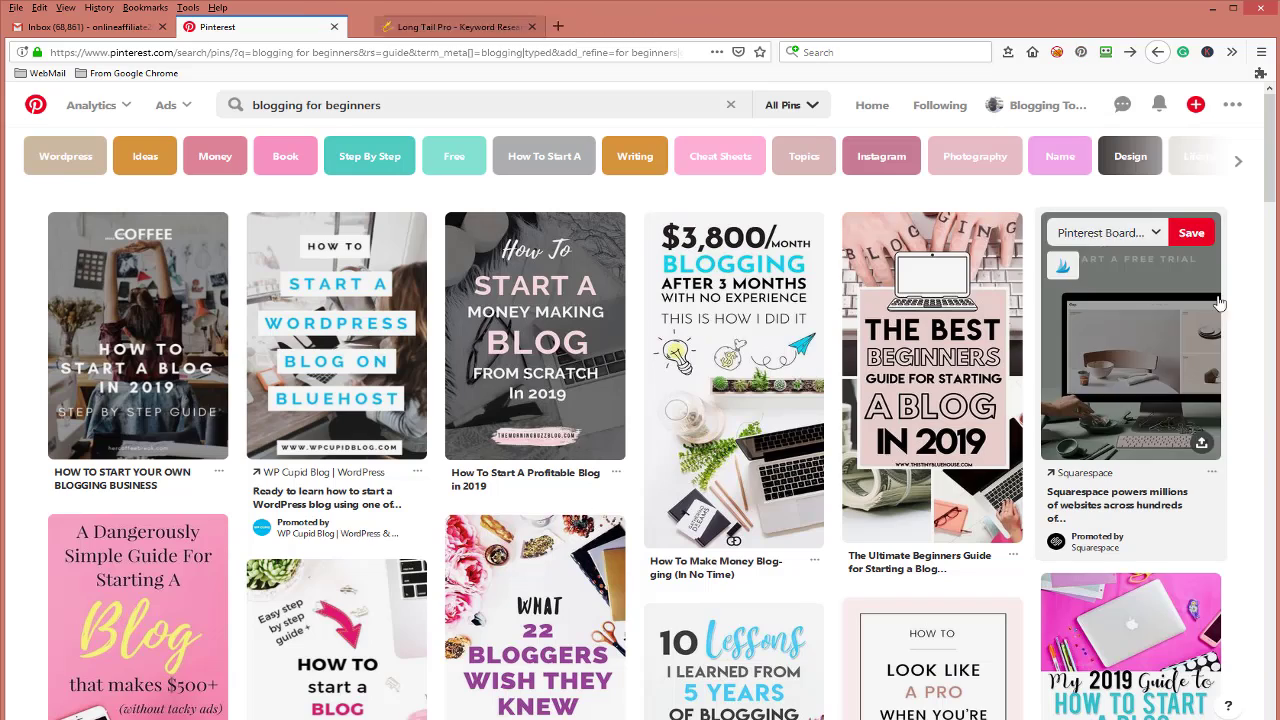
Close Squarespace, then view the A Dangerously Simple Guide and How to Start a Blog for Beginners pins.
click(507, 28)
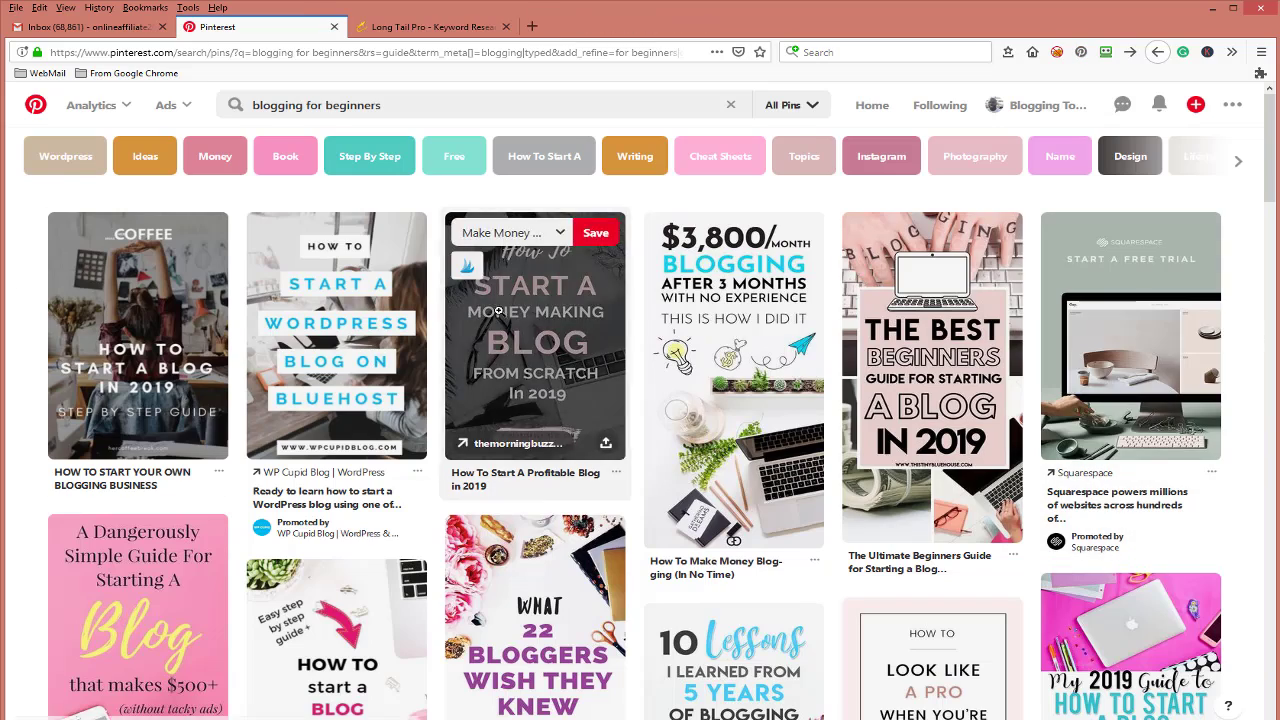
scroll(498, 310, down, 2)
click(140, 430)
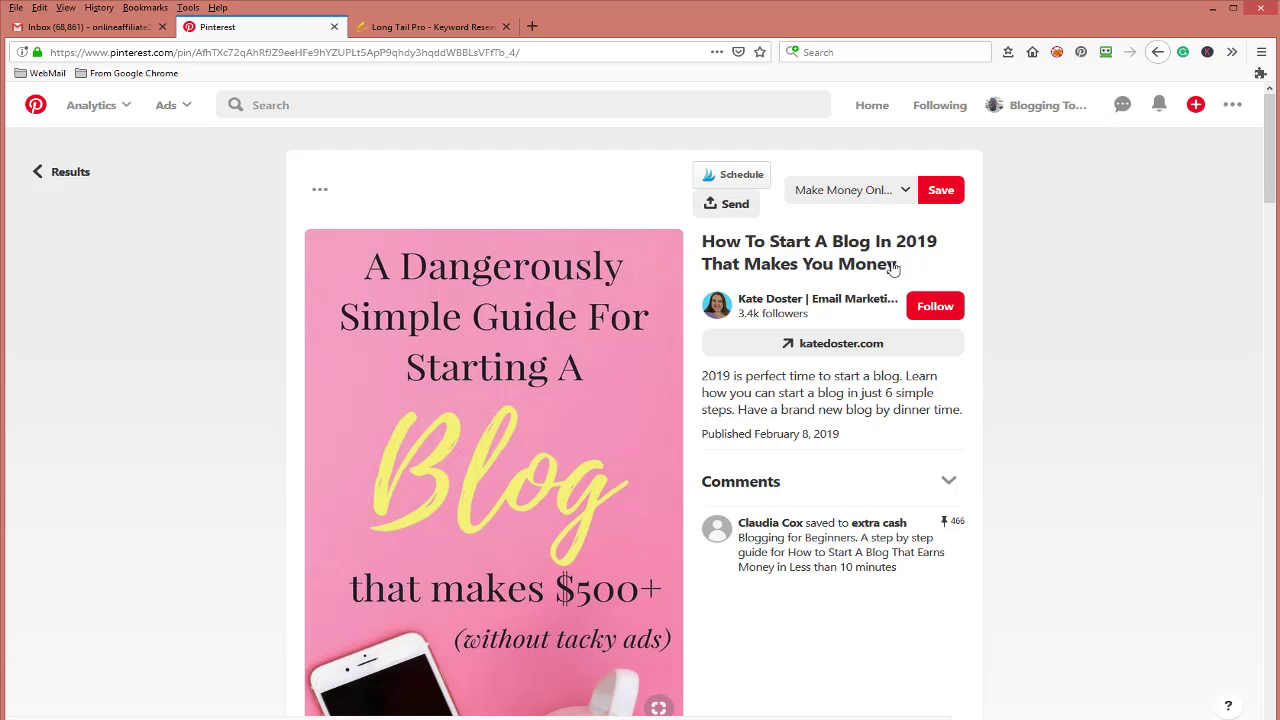
click(1157, 55)
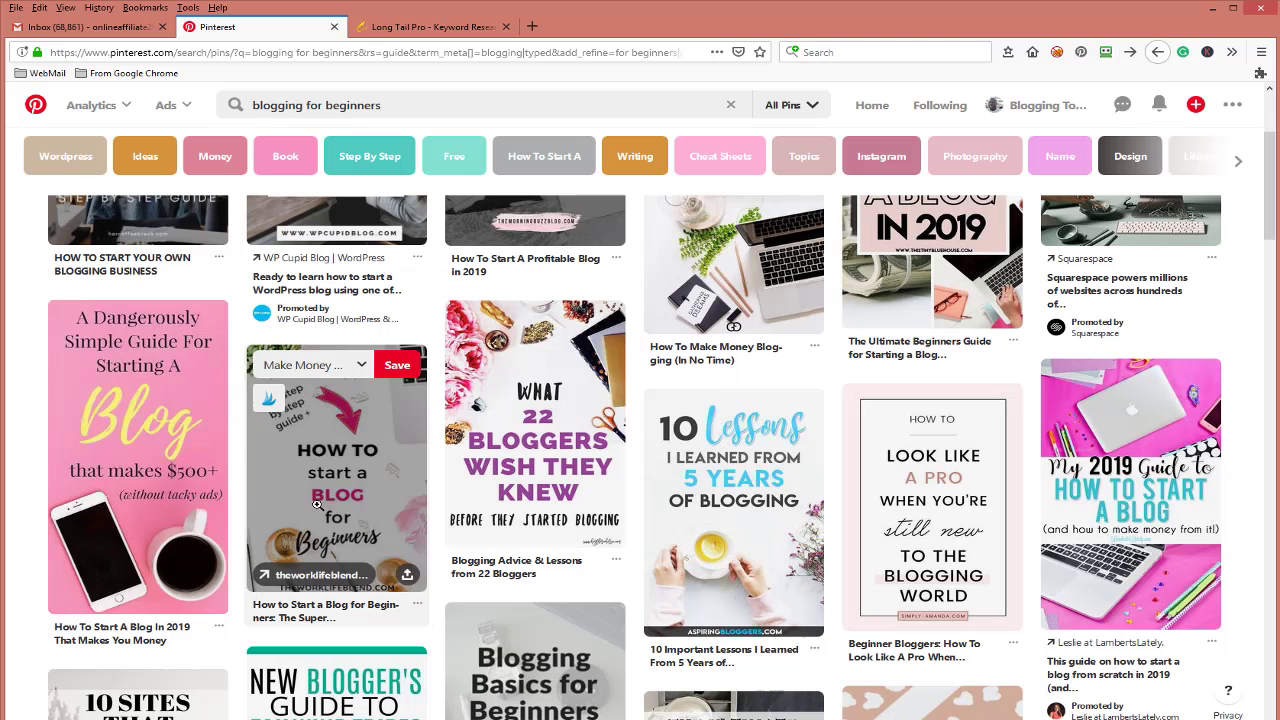
click(318, 505)
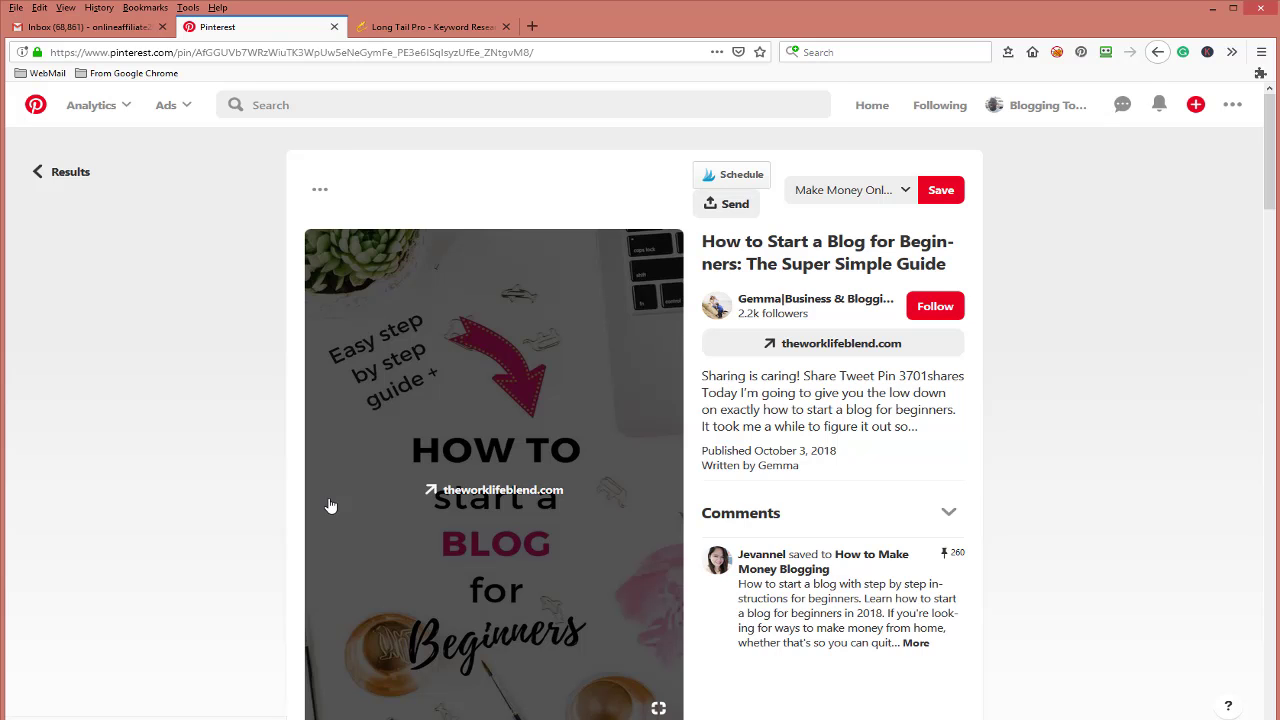
click(1158, 52)
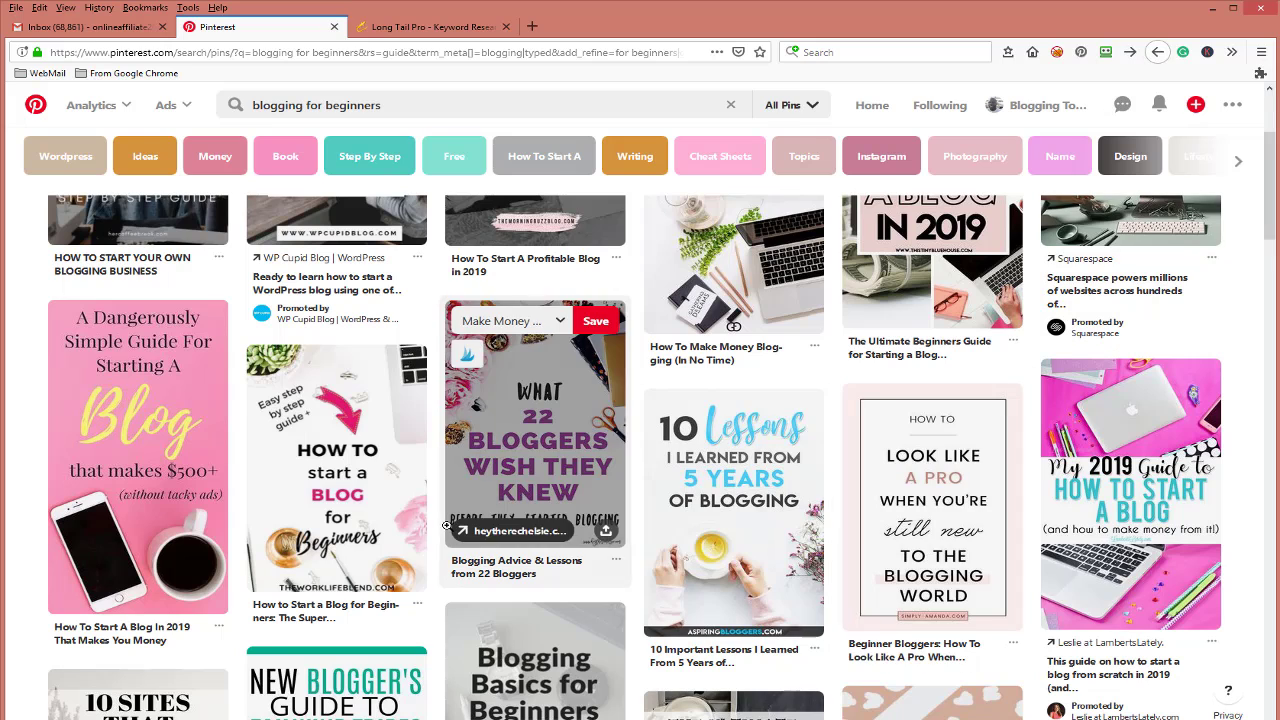
View the 22 Bloggers and 10 Important Lessons pins, then reopen How To Start Your Own Blogging Business.
click(544, 486)
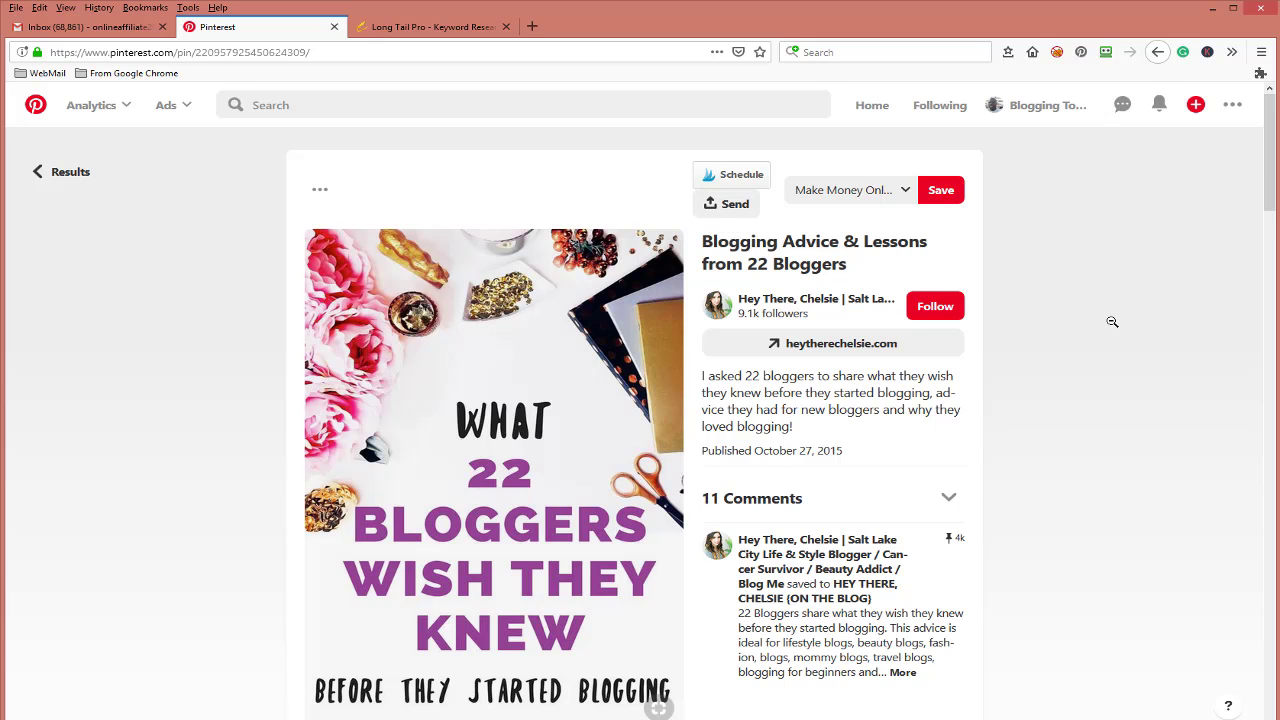
click(1158, 52)
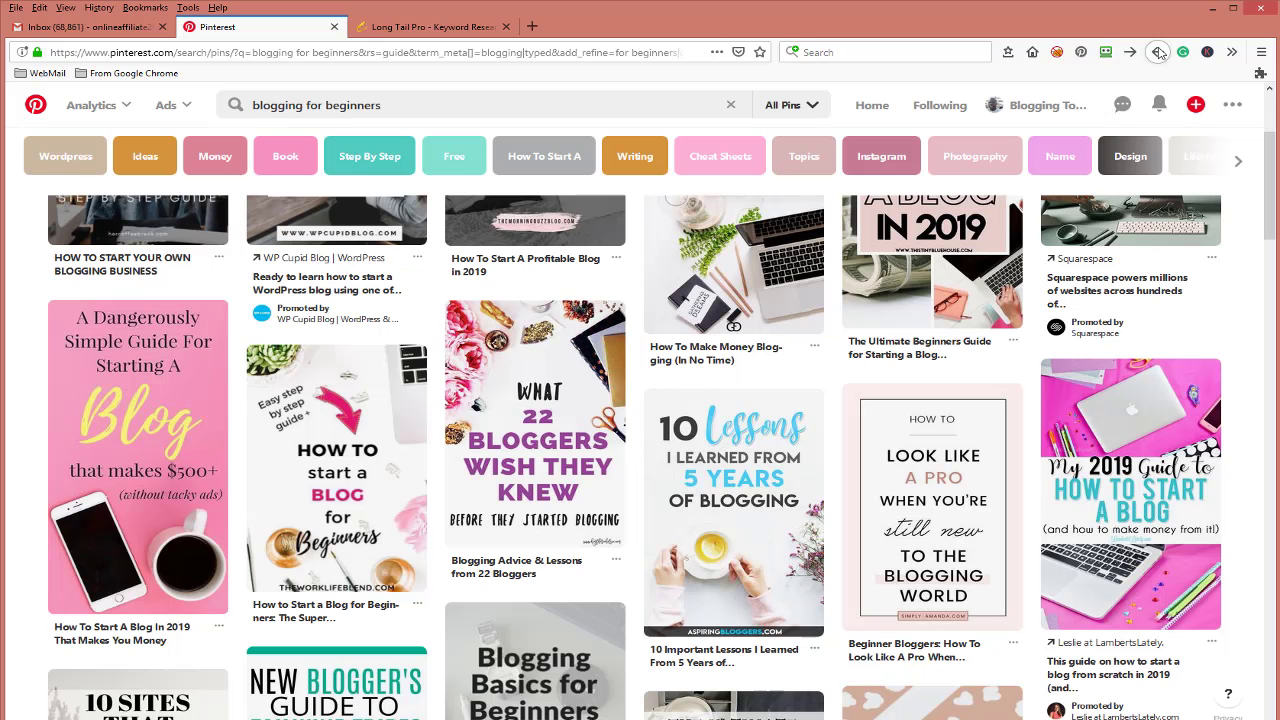
click(762, 526)
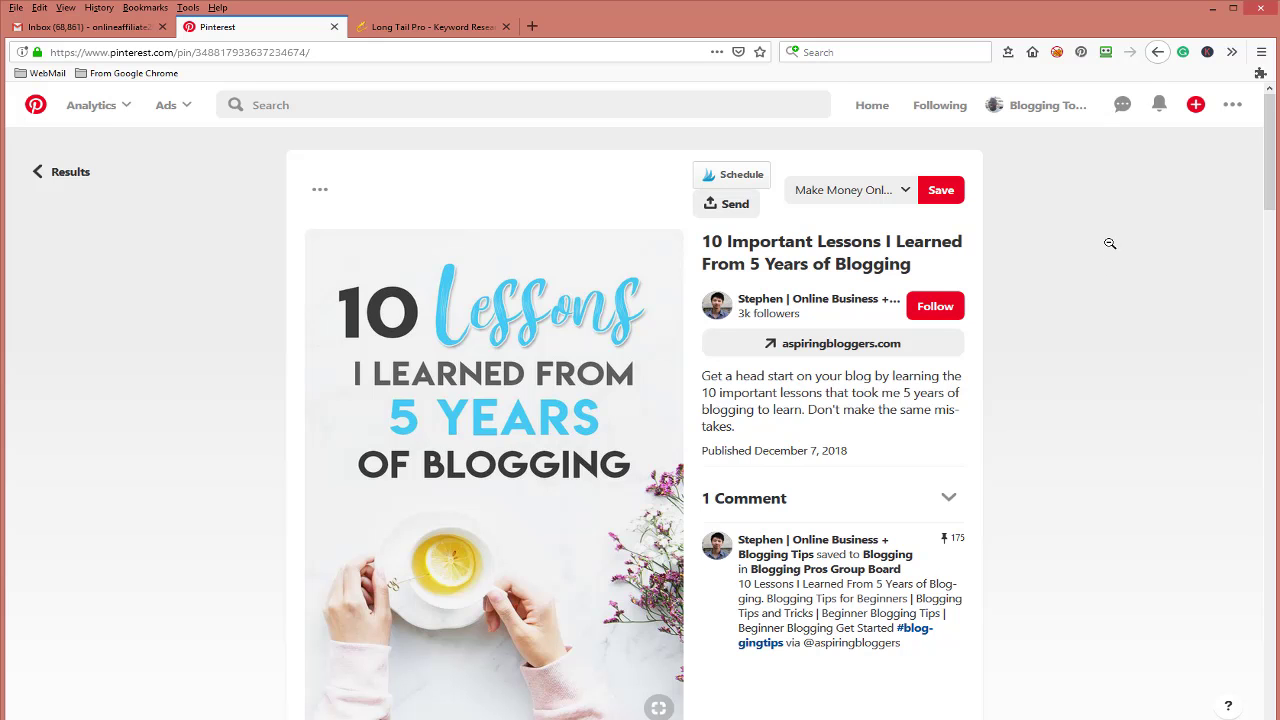
click(1157, 52)
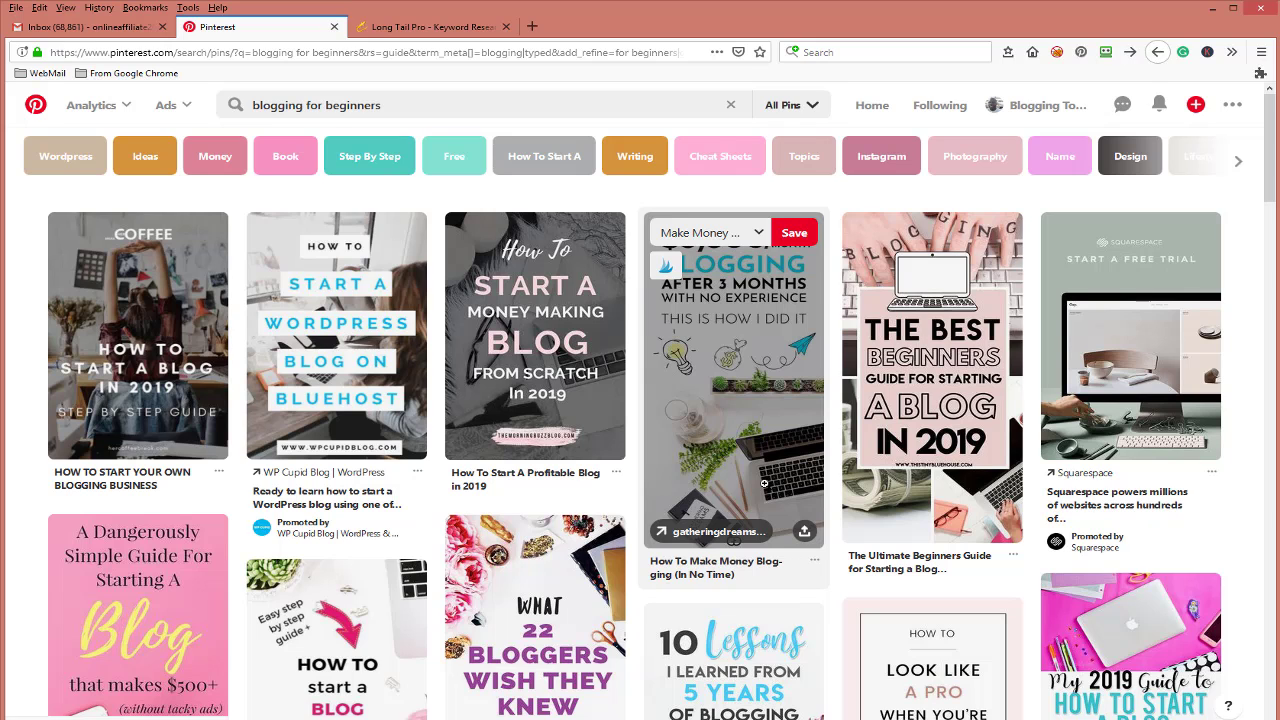
click(109, 335)
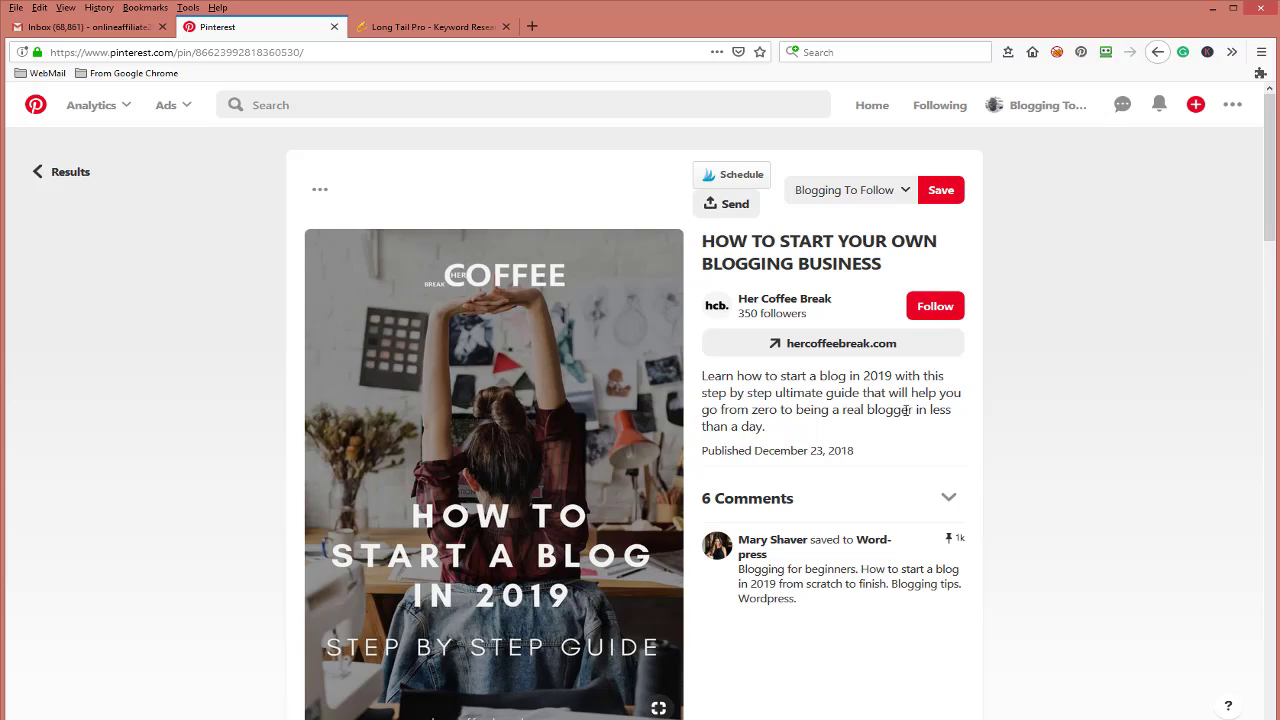
Open the pin's linked hercoffeebreak.com article, briefly checking the Pinterest pin tab in between.
click(848, 350)
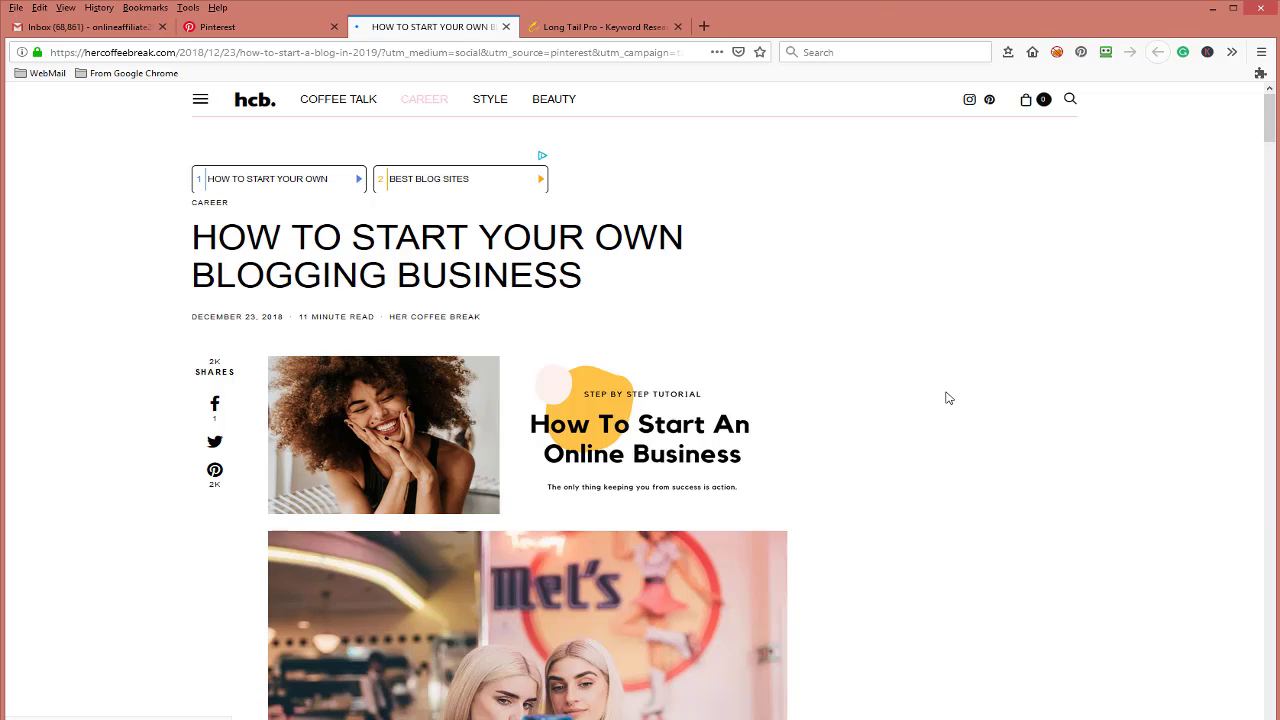
scroll(879, 386, down, 5)
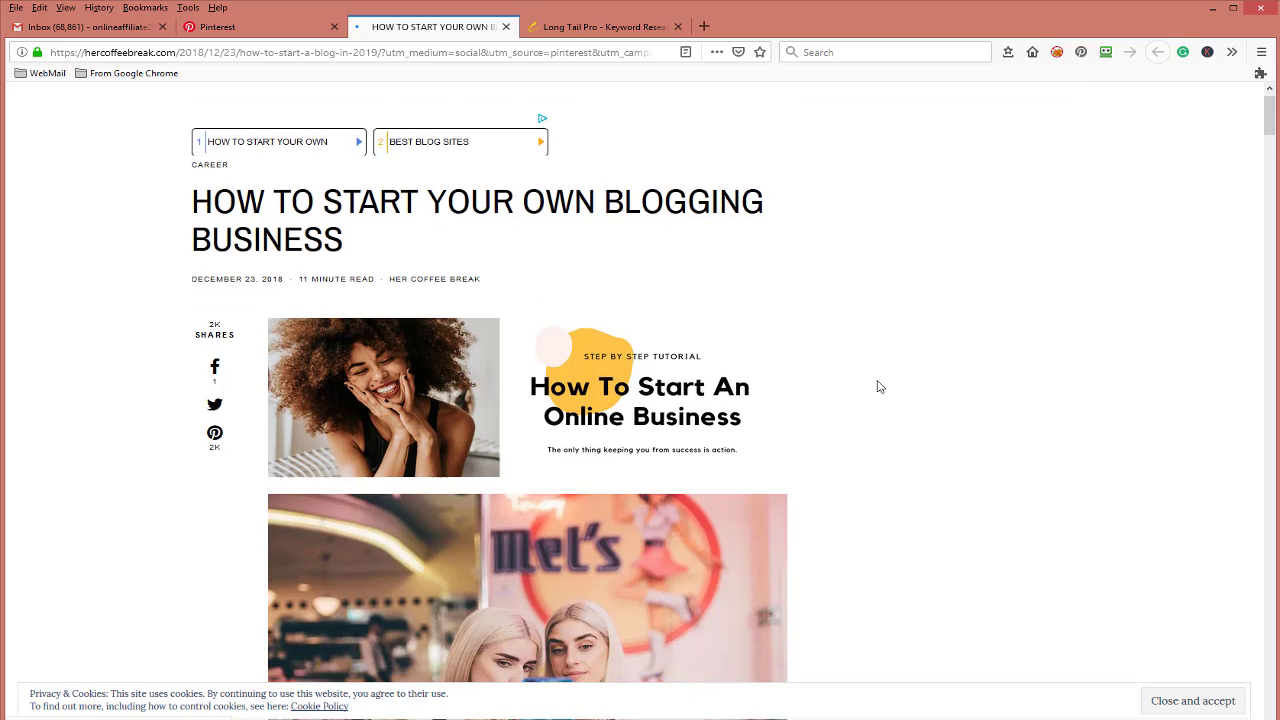
scroll(879, 384, down, 2)
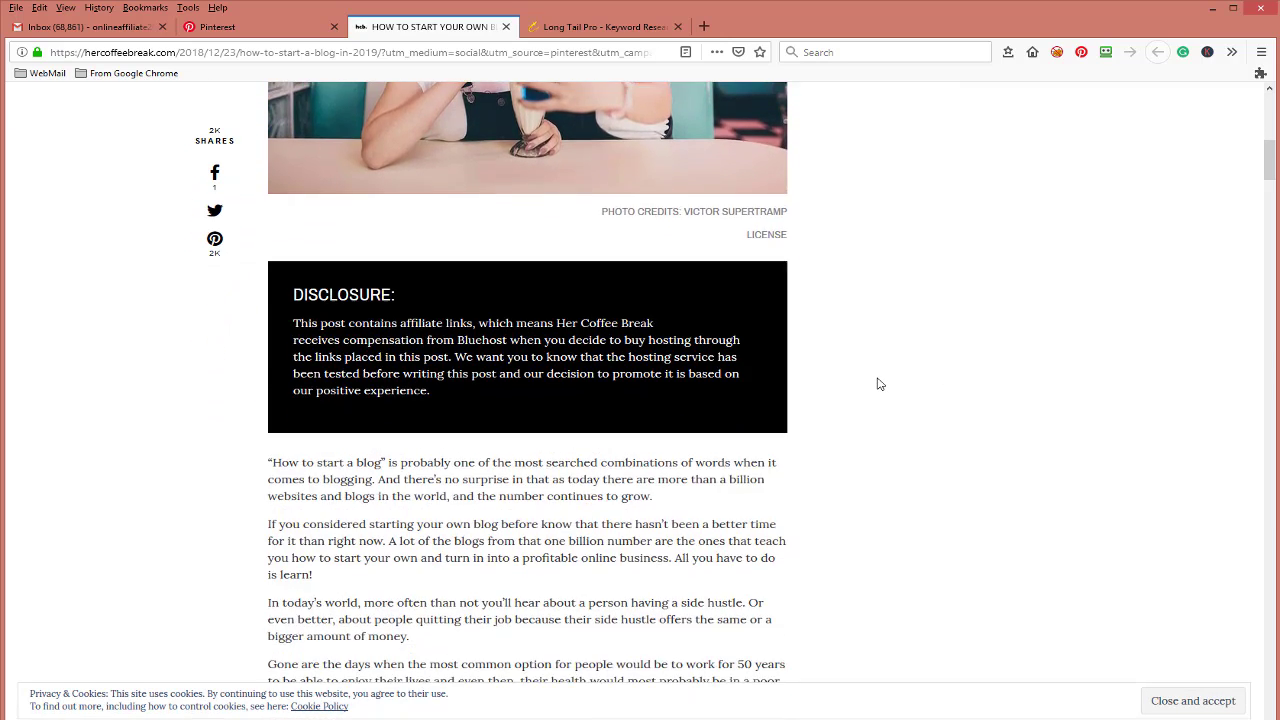
click(265, 26)
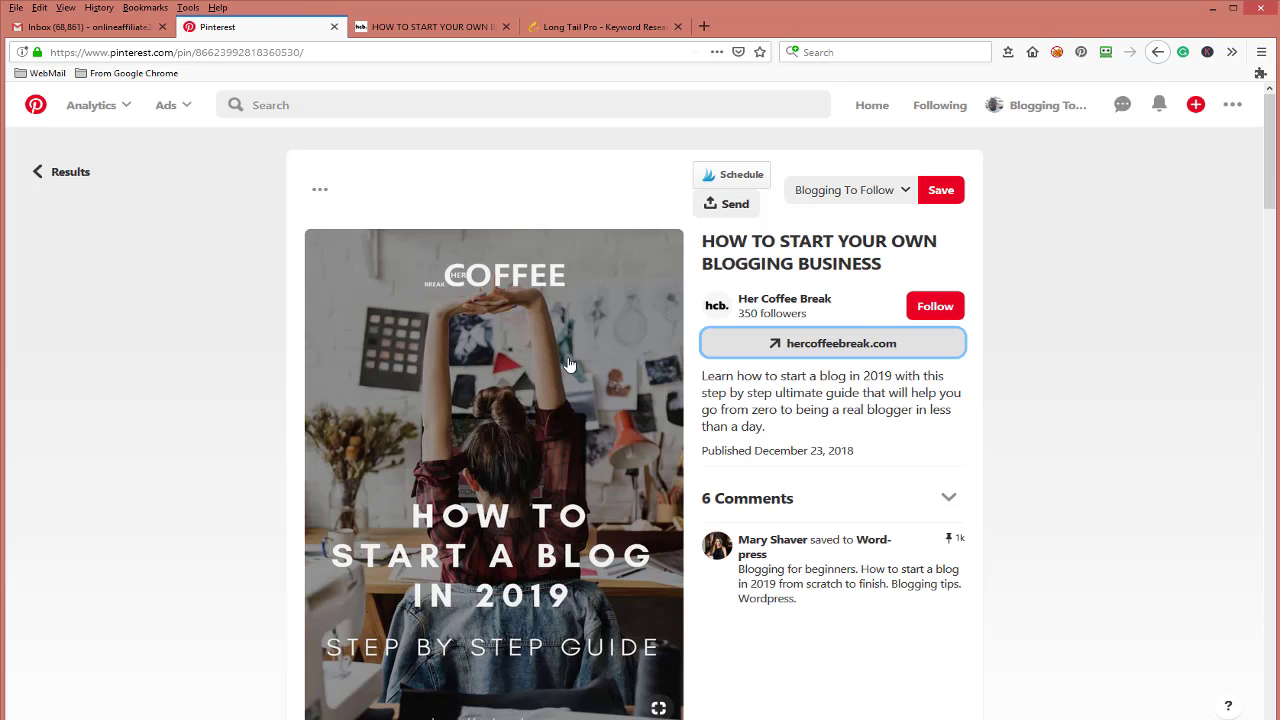
scroll(567, 520, down, 2)
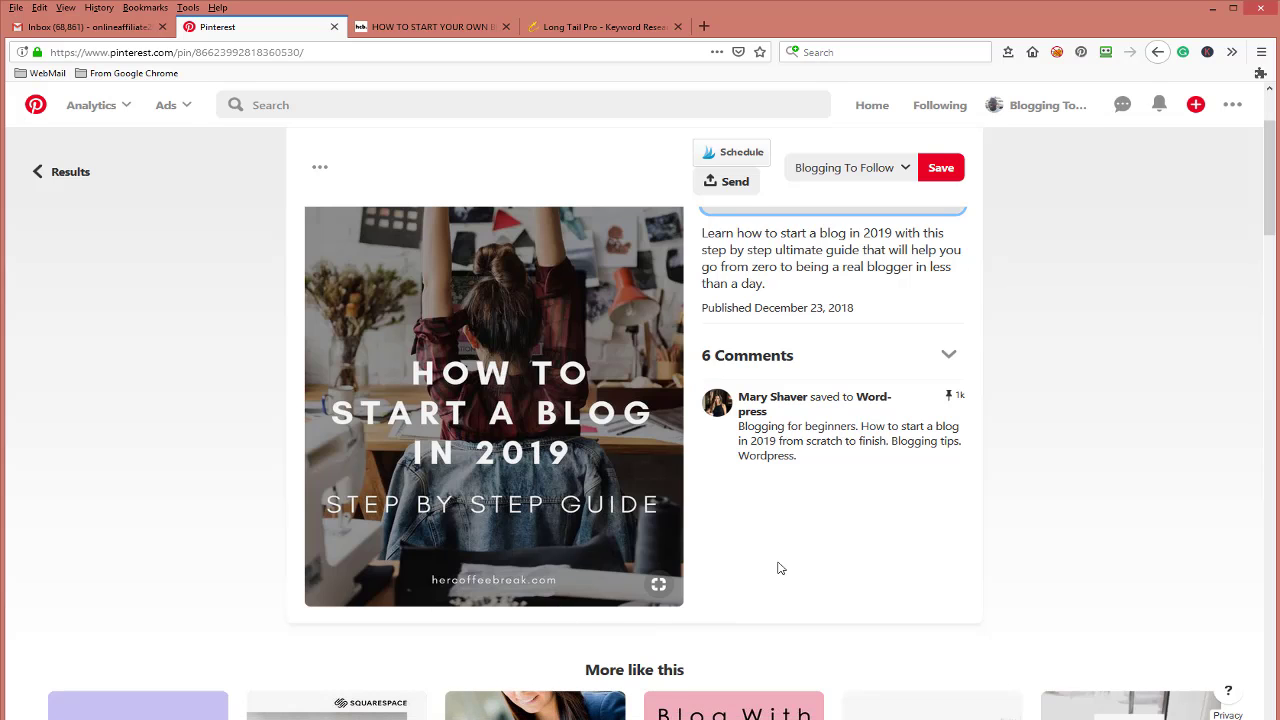
click(430, 27)
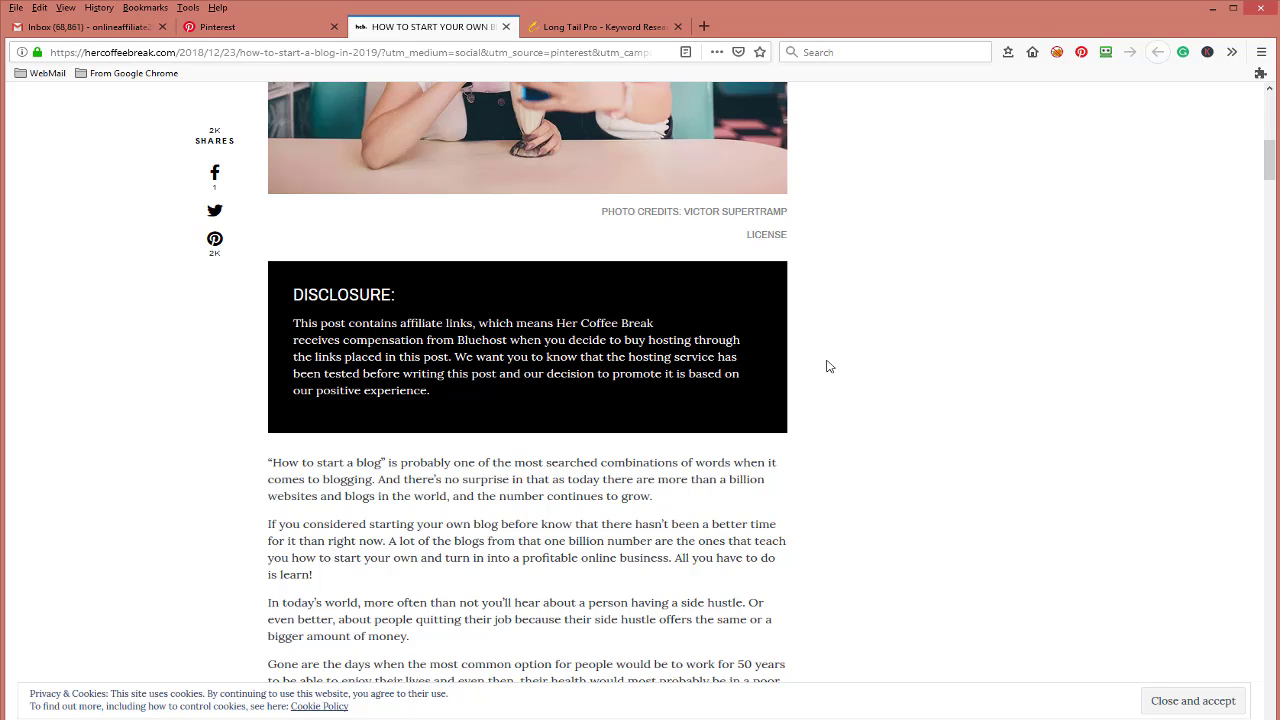
Scroll down through the article's opening sections, then back up toward the top.
scroll(817, 369, down, 8)
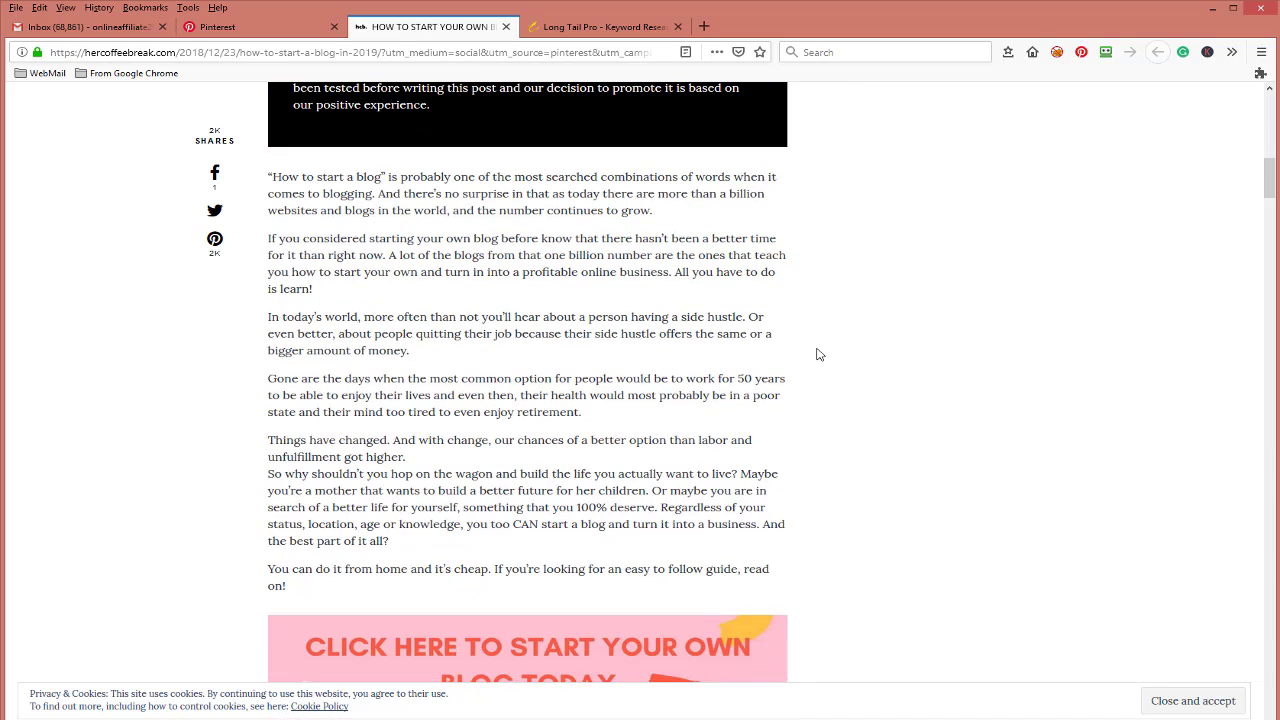
scroll(826, 350, down, 4)
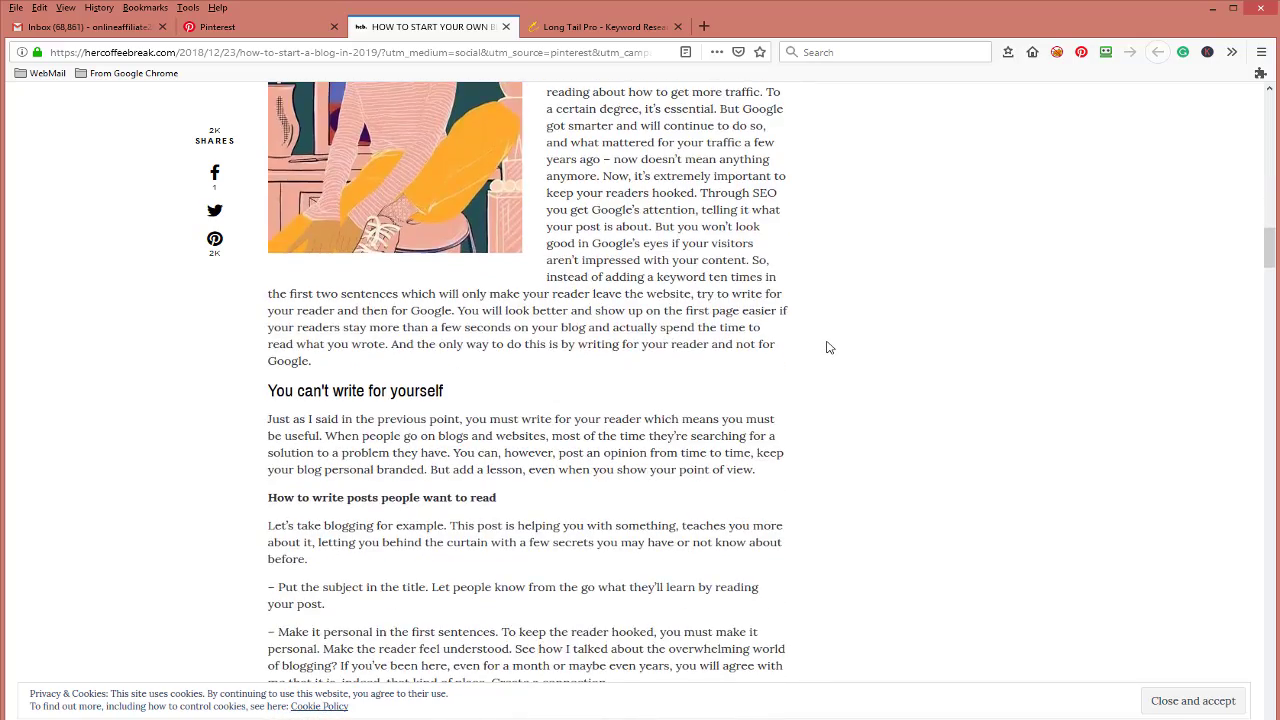
scroll(826, 347, down, 13)
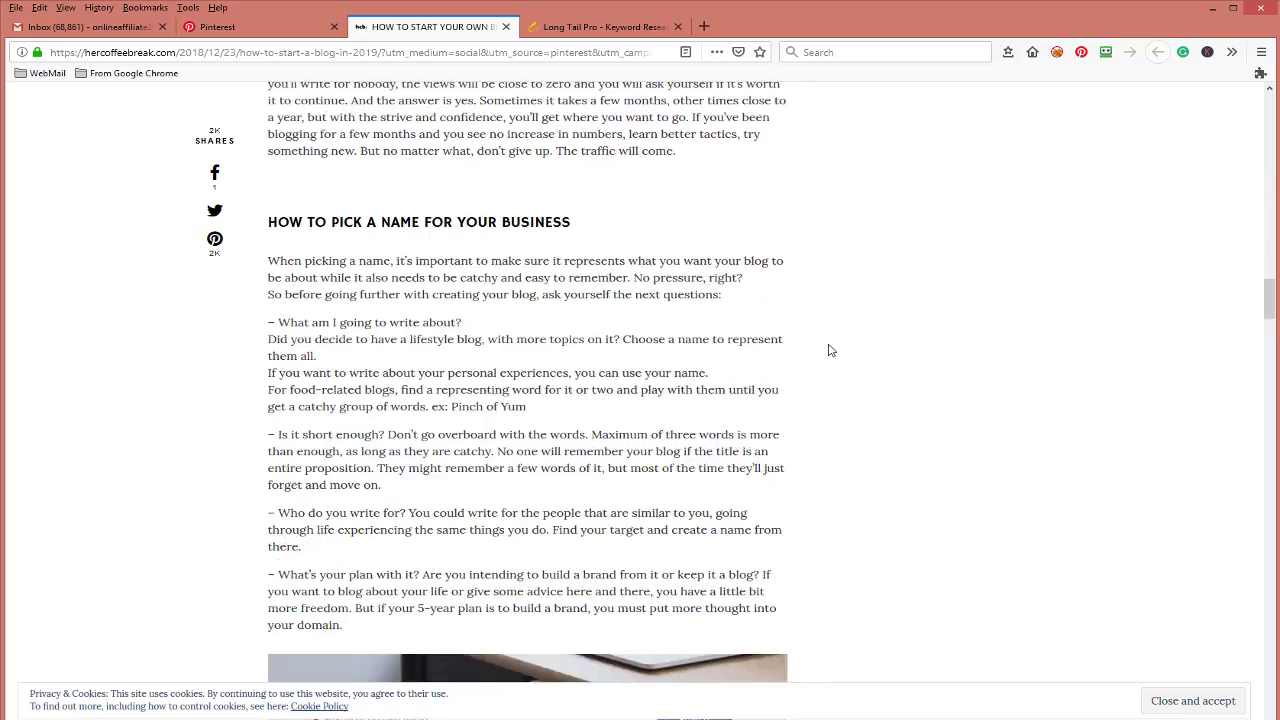
scroll(830, 350, down, 7)
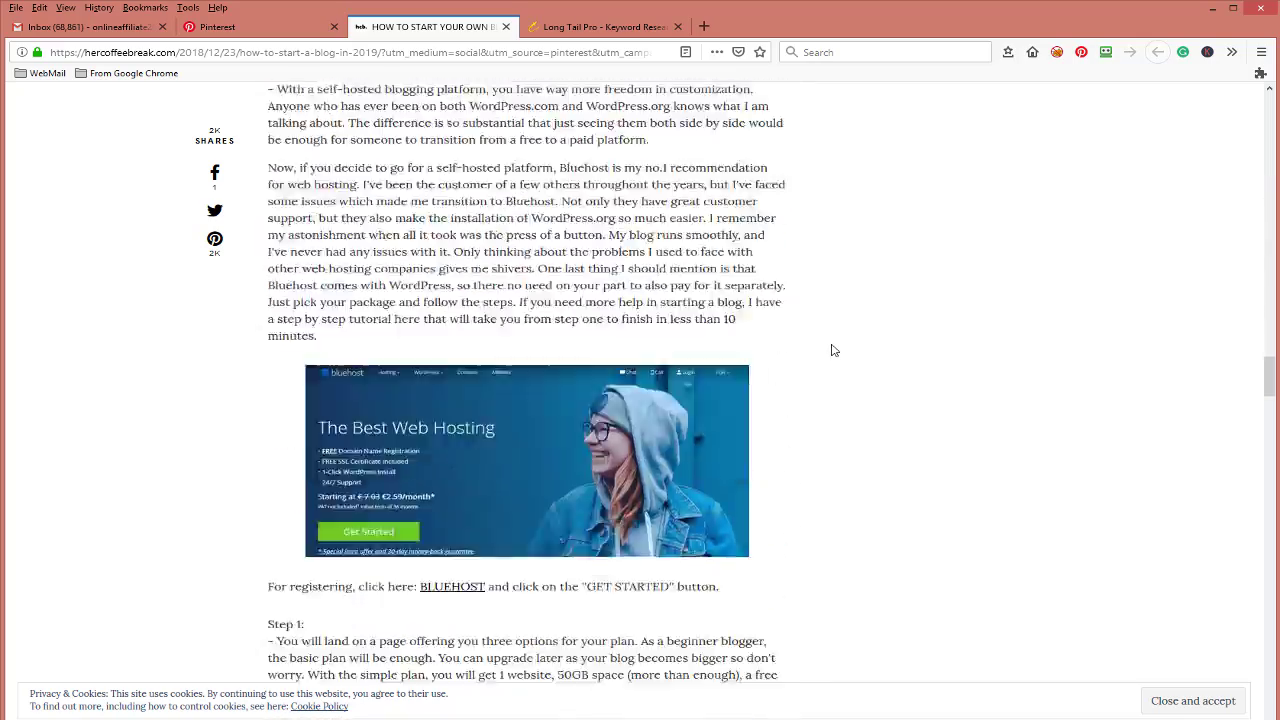
scroll(834, 350, down, 4)
scroll(836, 350, down, 6)
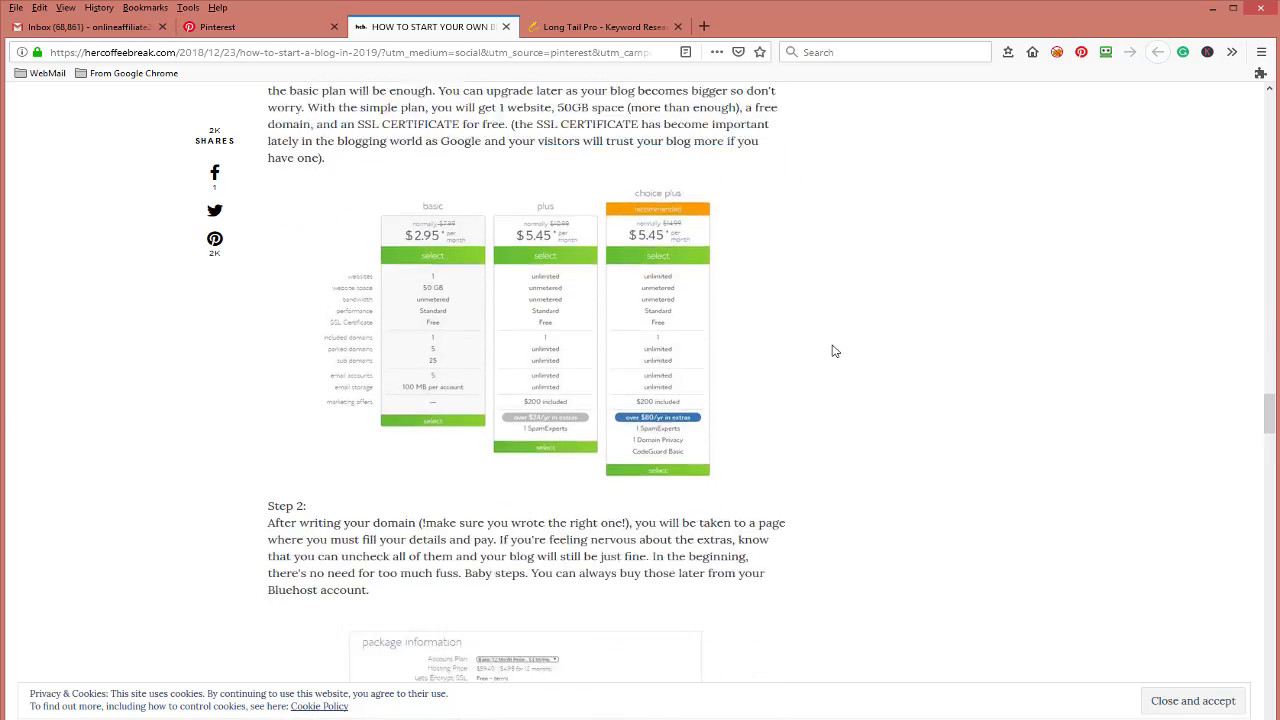
scroll(838, 349, down, 4)
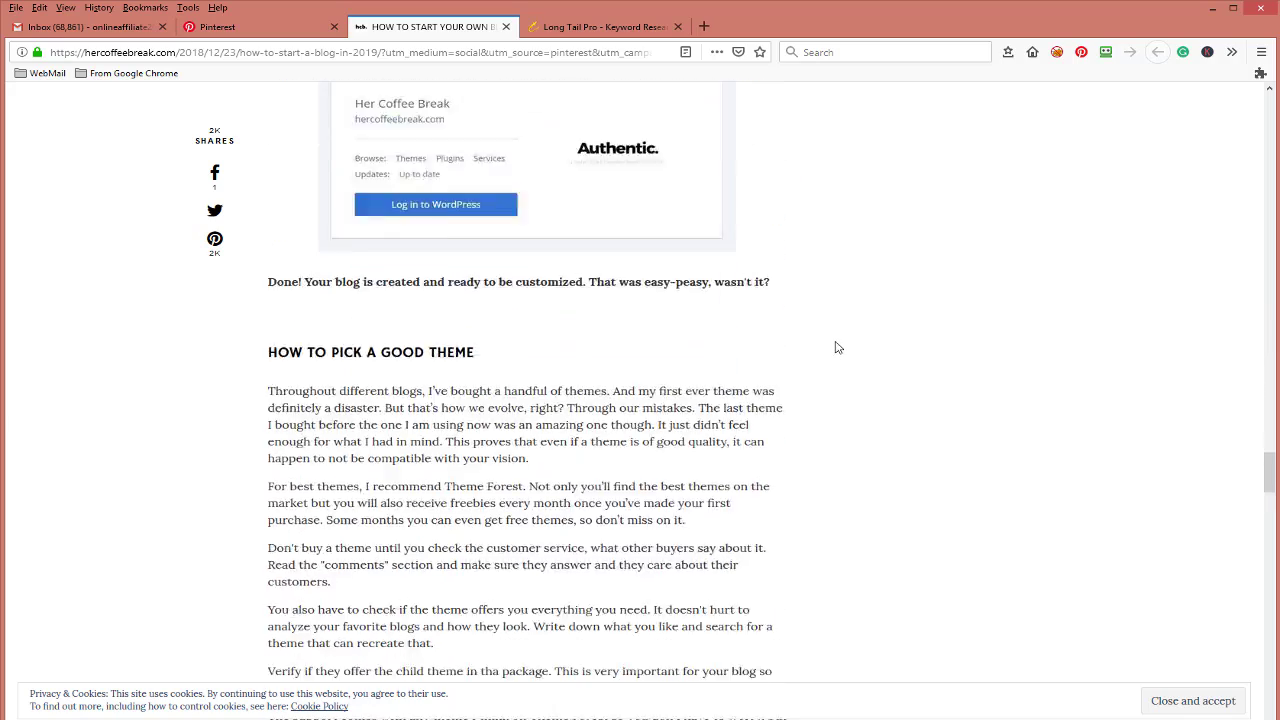
scroll(843, 365, up, 15)
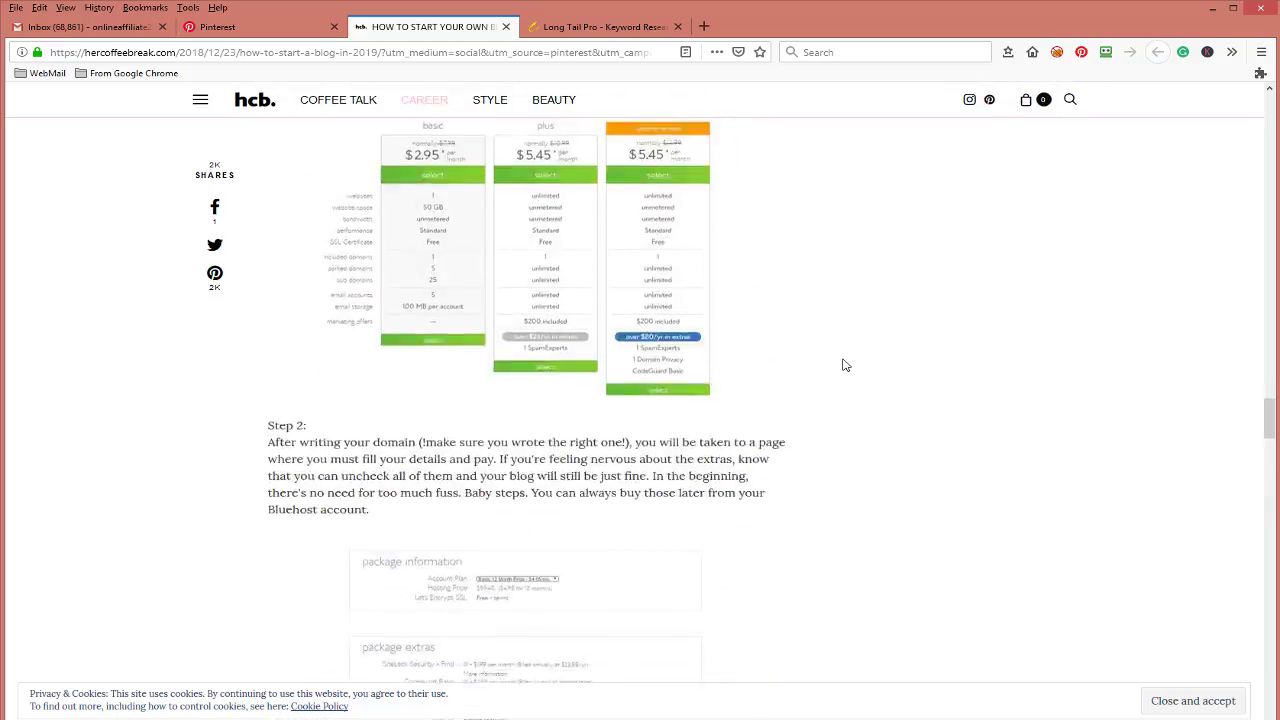
scroll(843, 365, up, 20)
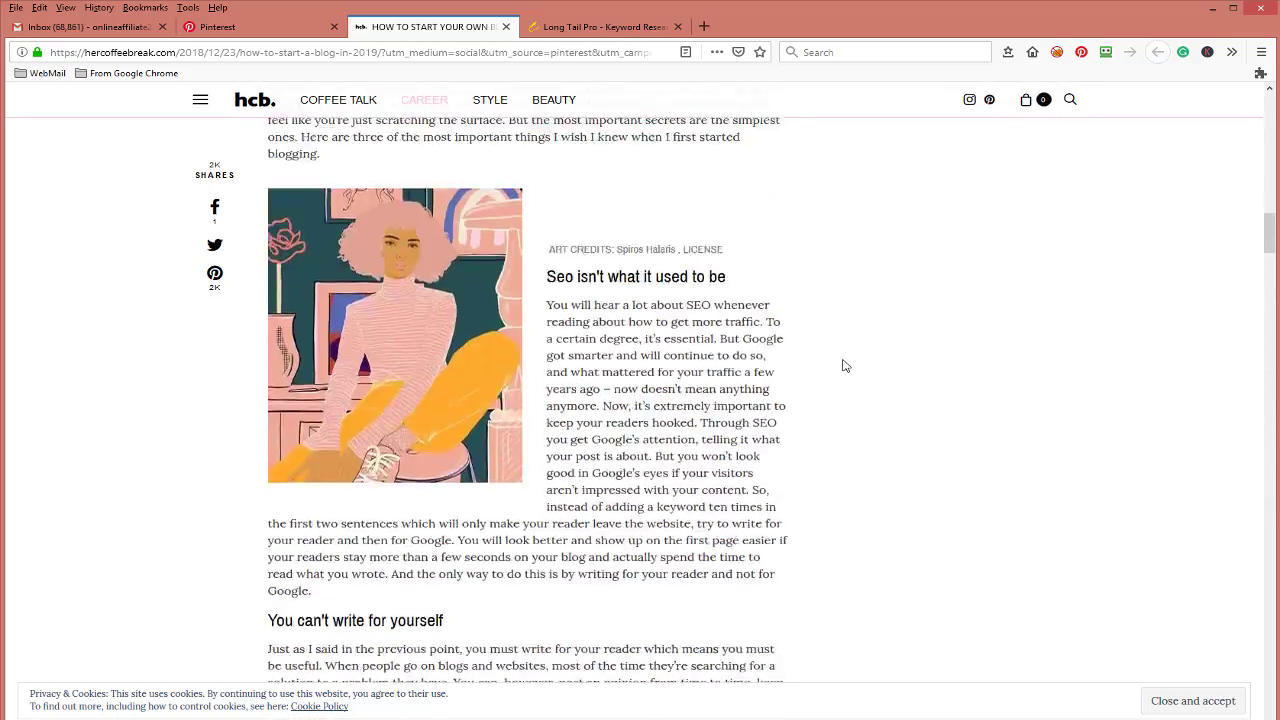
scroll(843, 365, up, 7)
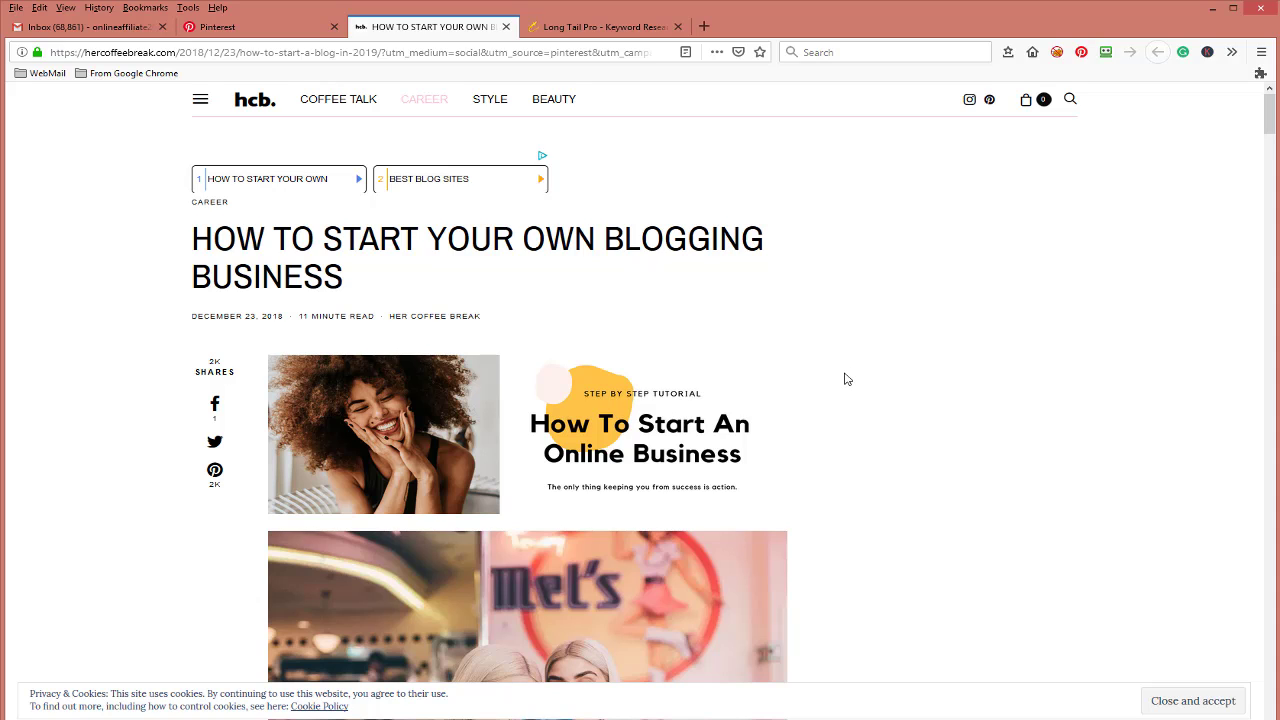
Read the article down to its closing Go live section.
scroll(850, 382, down, 9)
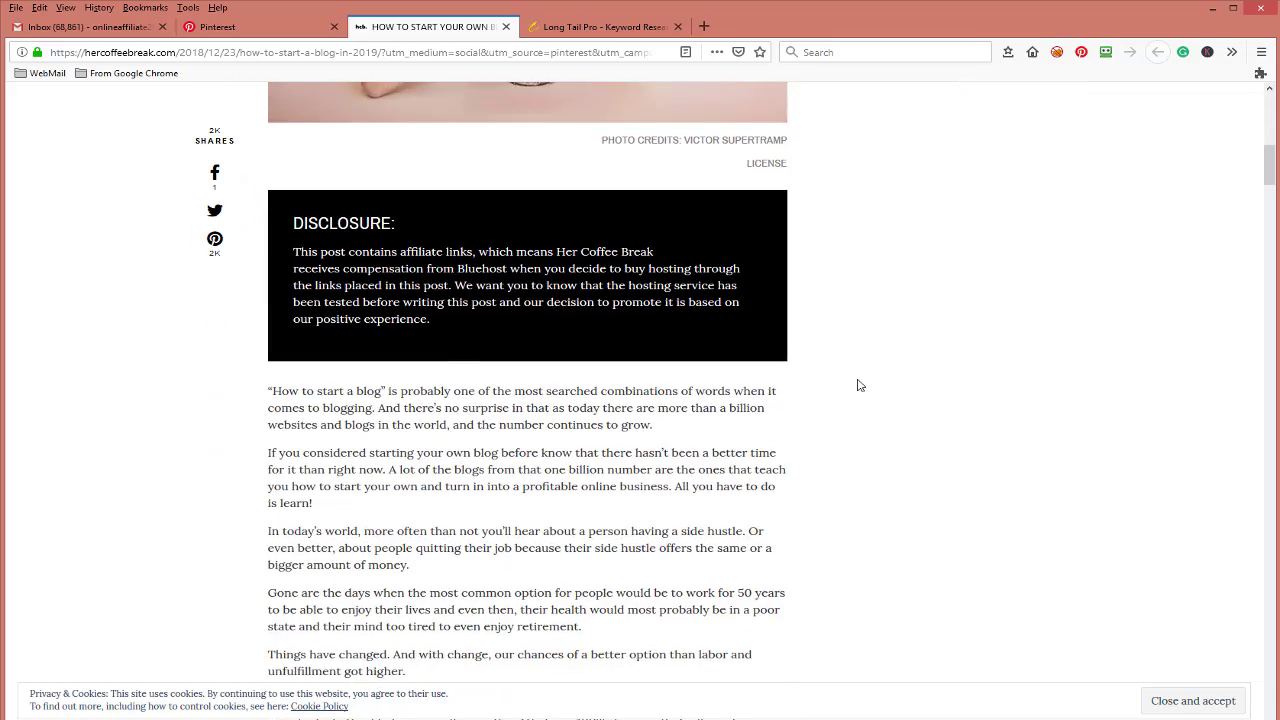
scroll(868, 387, down, 3)
scroll(871, 382, down, 3)
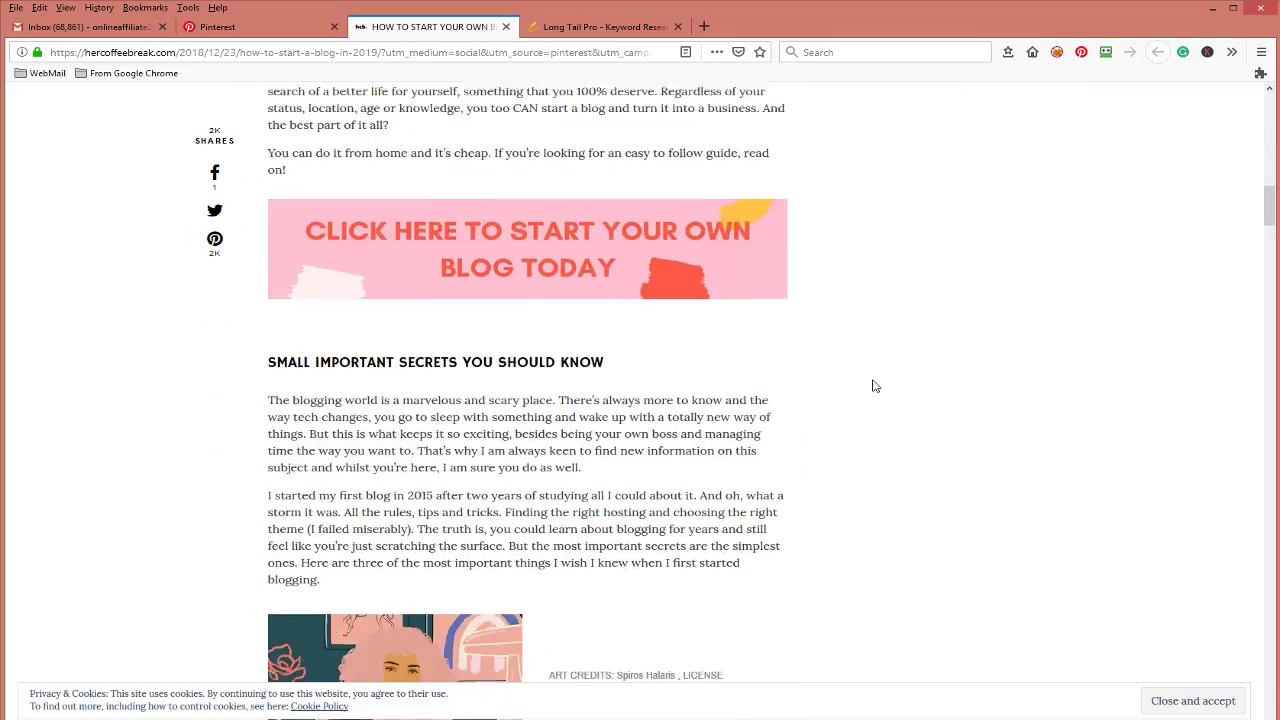
scroll(875, 386, down, 15)
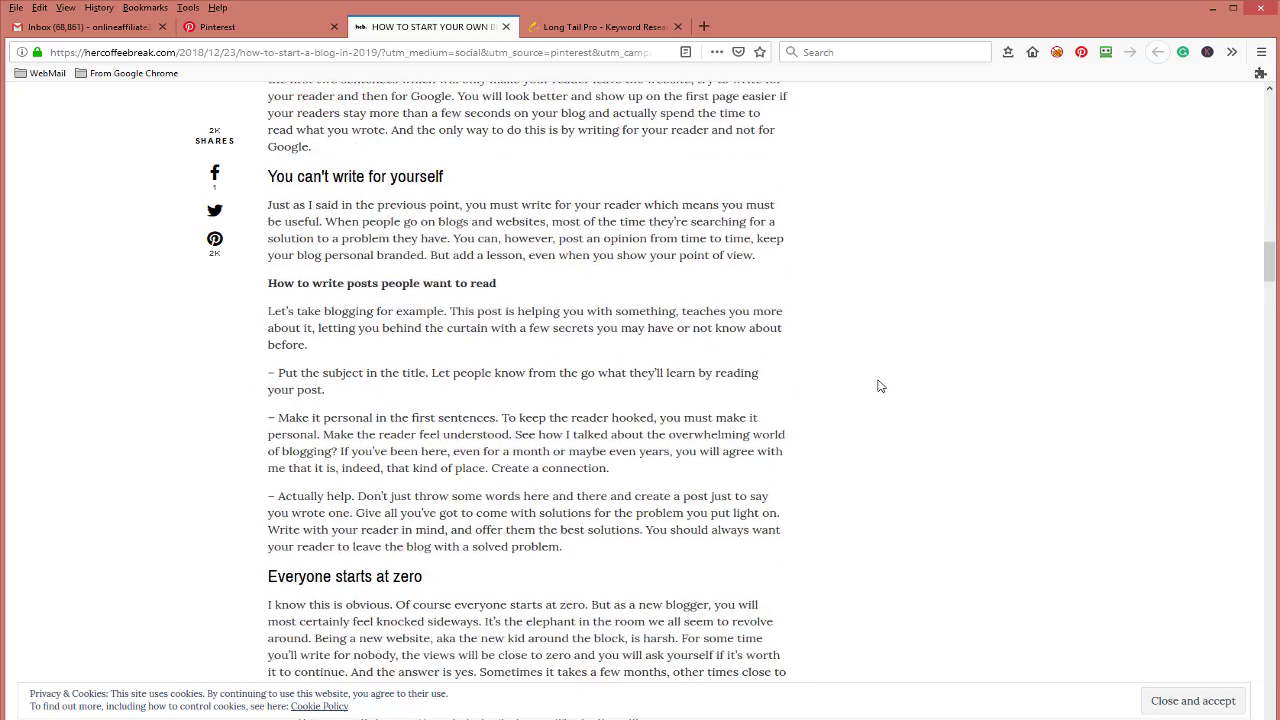
scroll(880, 386, down, 3)
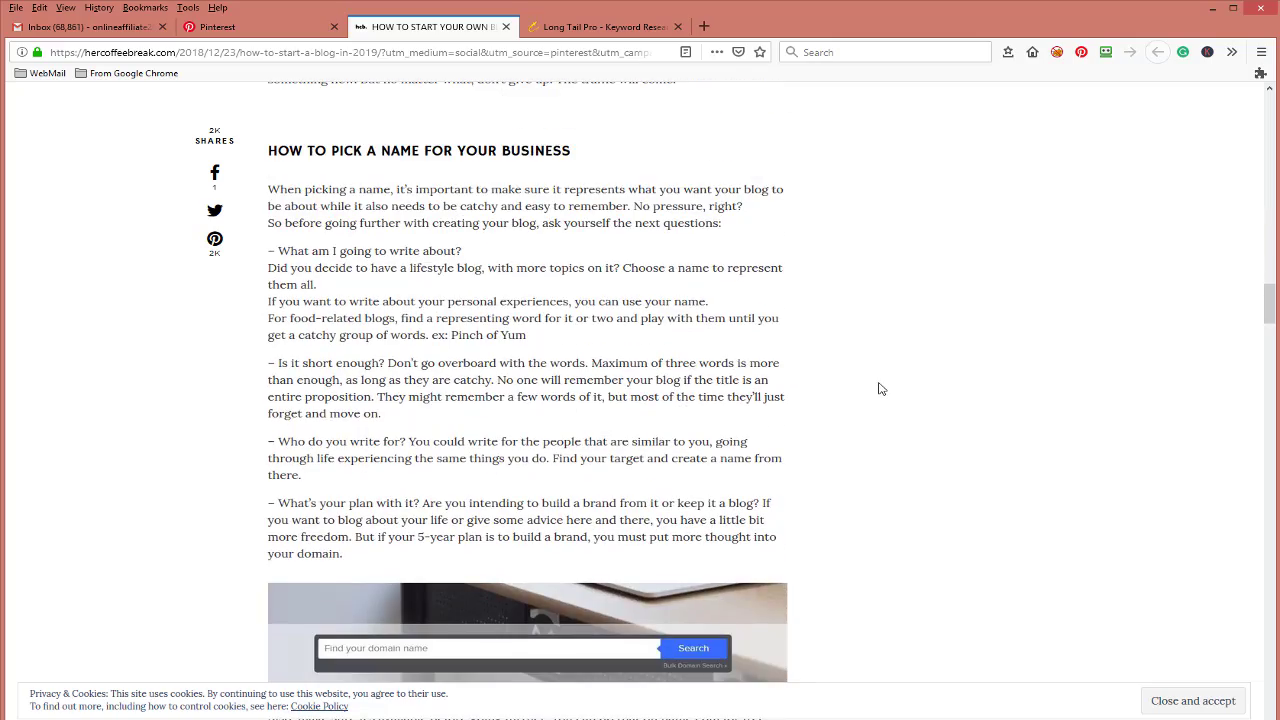
scroll(880, 388, down, 10)
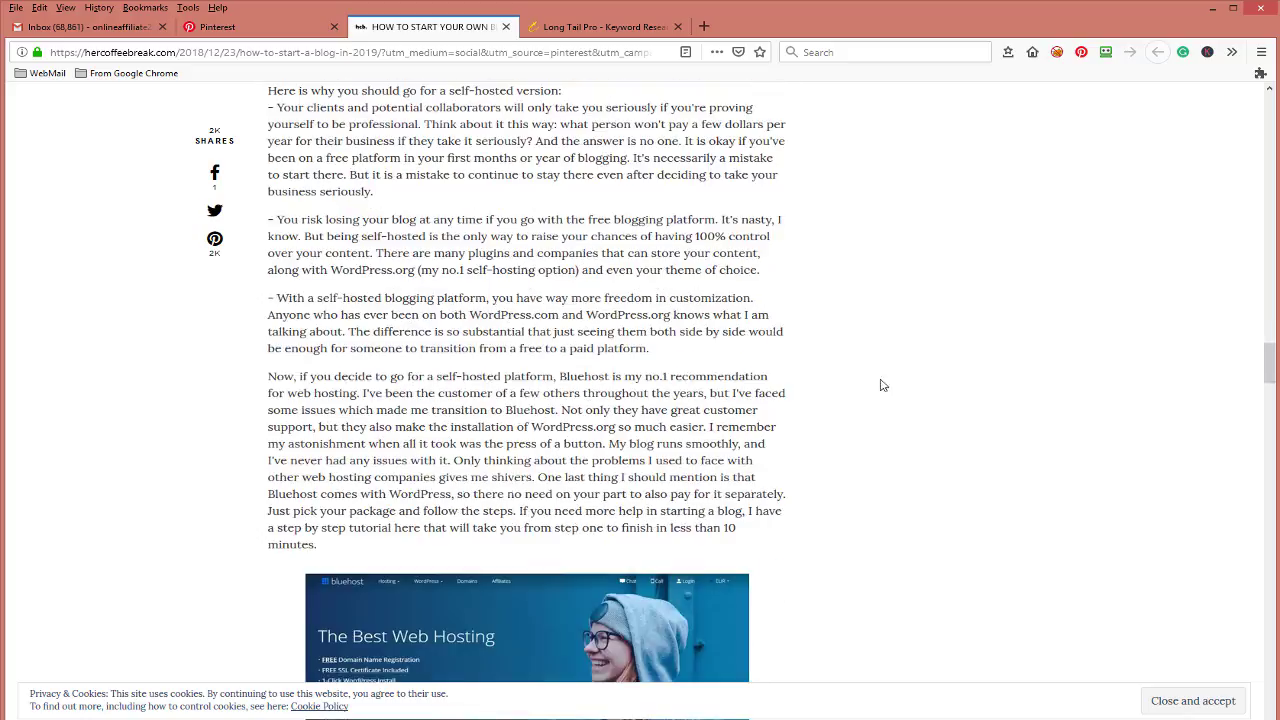
scroll(881, 386, down, 15)
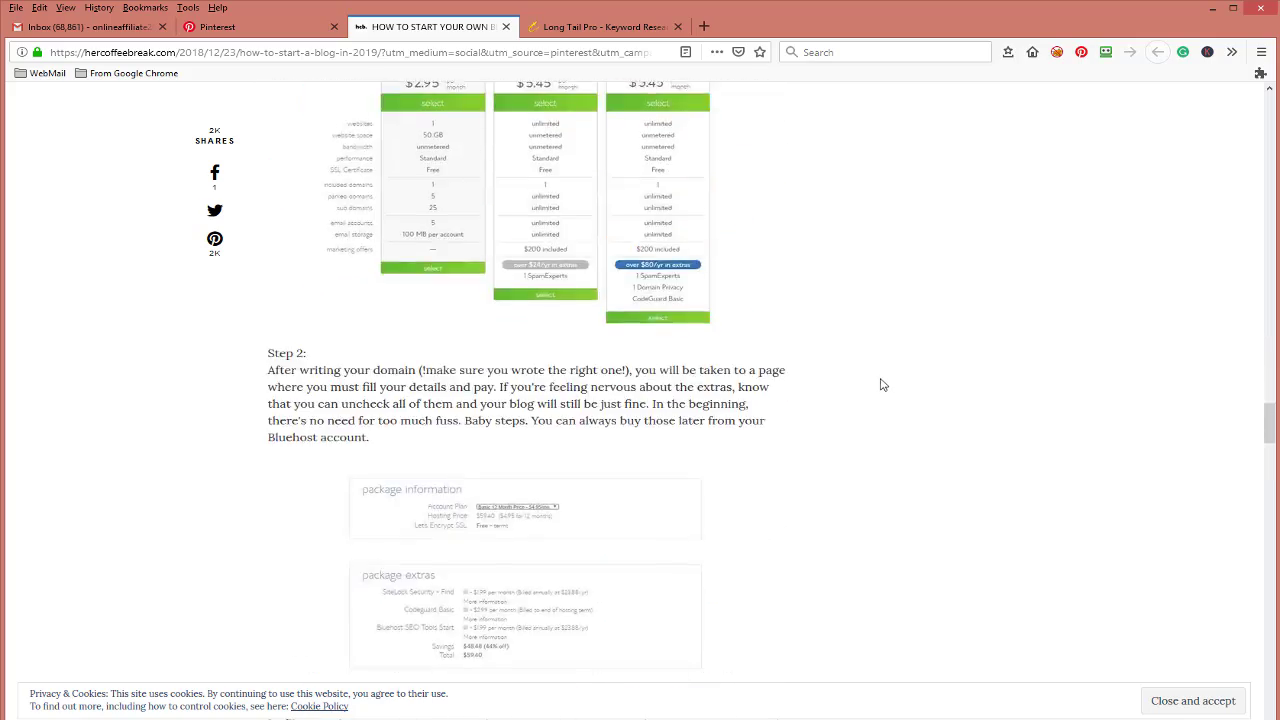
scroll(883, 384, down, 15)
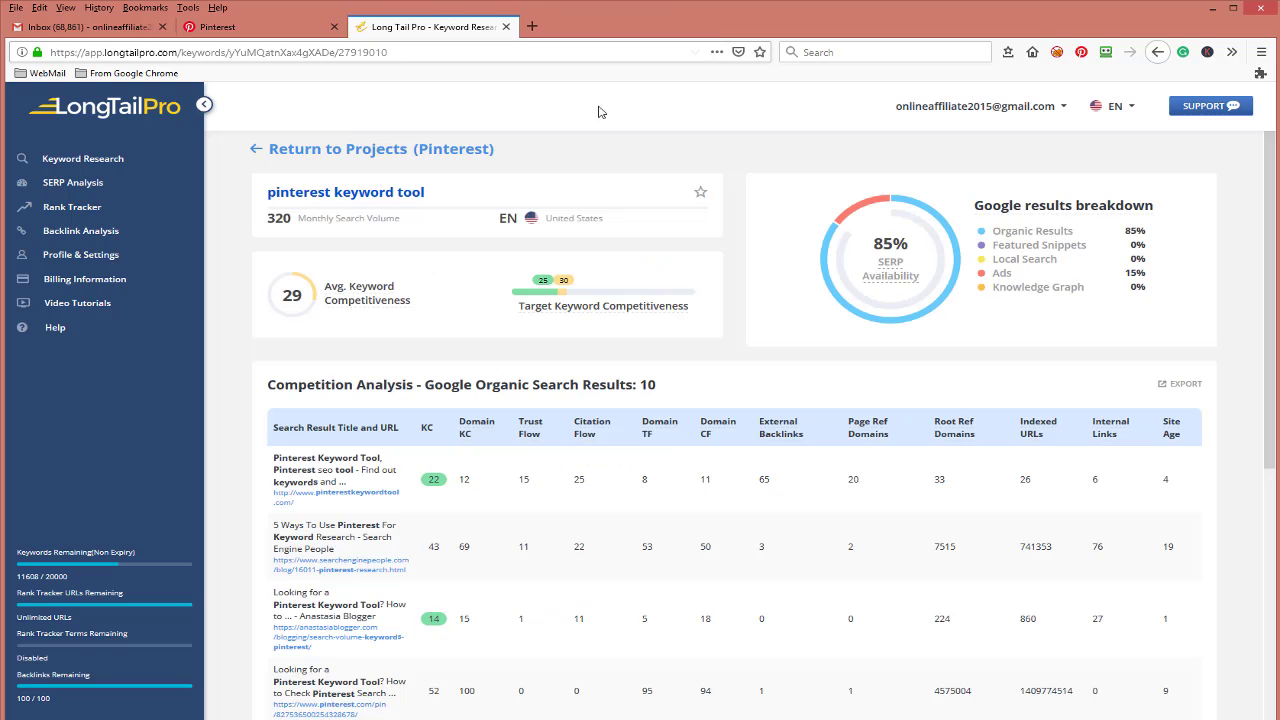
Close the Her Coffee Break article, return to the search results, and open WP Cupid's Bluehost article.
click(506, 27)
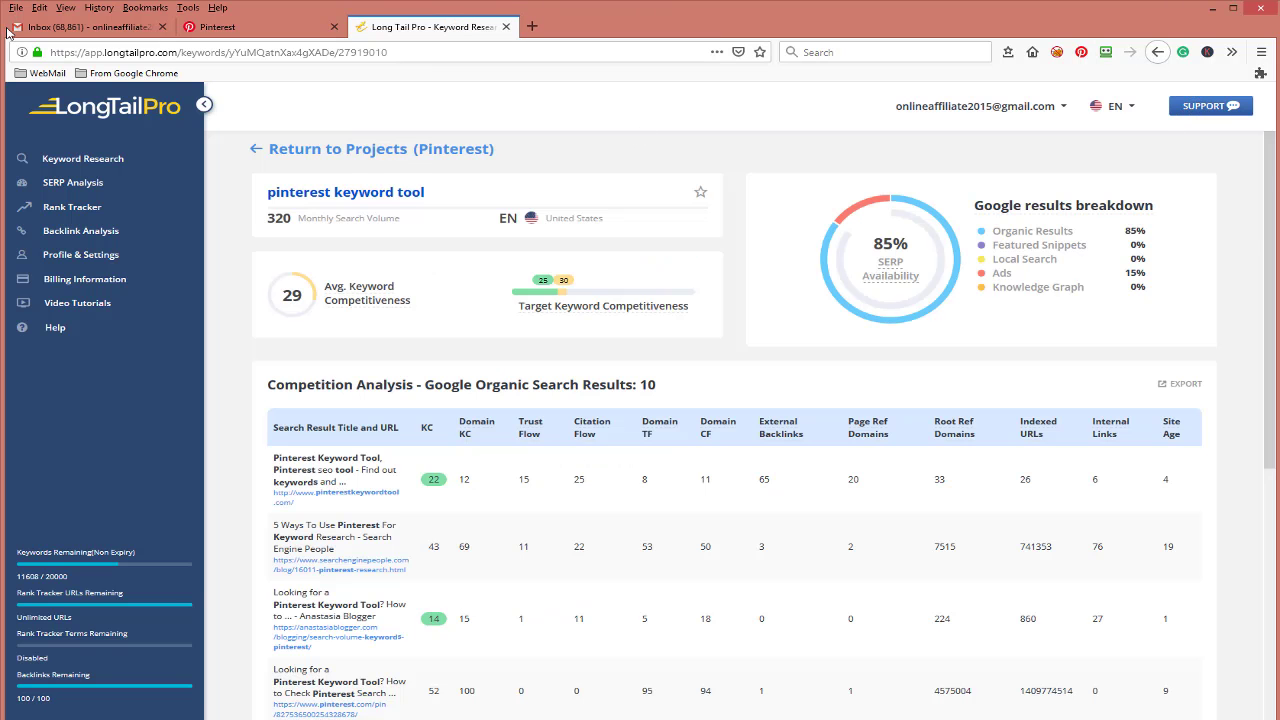
click(217, 27)
click(1156, 52)
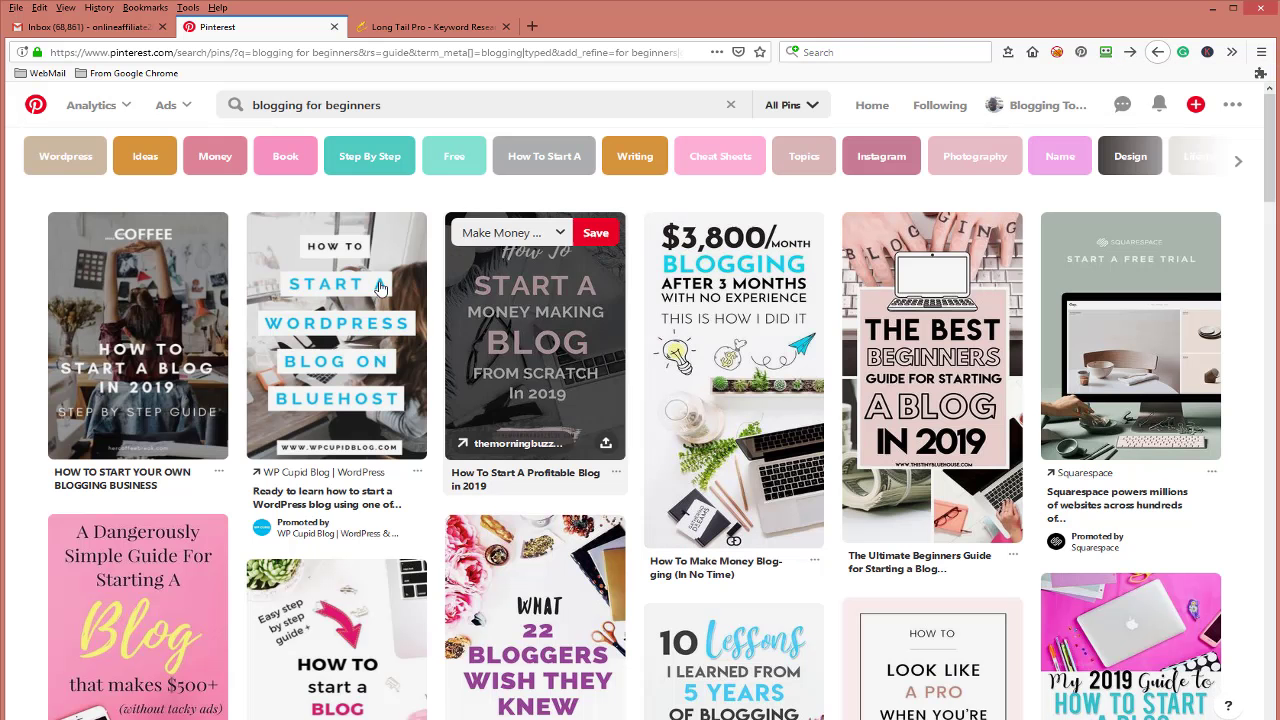
click(296, 303)
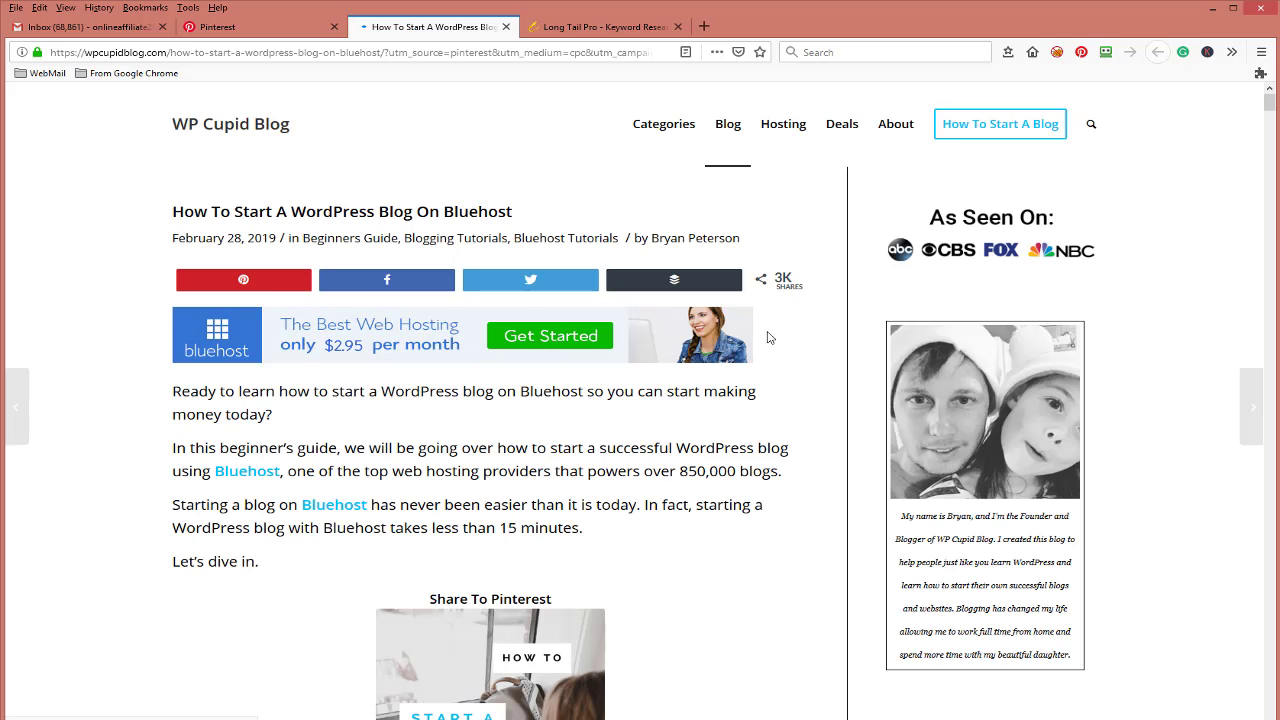
Skim the wpcupidblog.com Bluehost guide to the bottom, then close its tab.
scroll(773, 378, down, 3)
scroll(773, 375, down, 3)
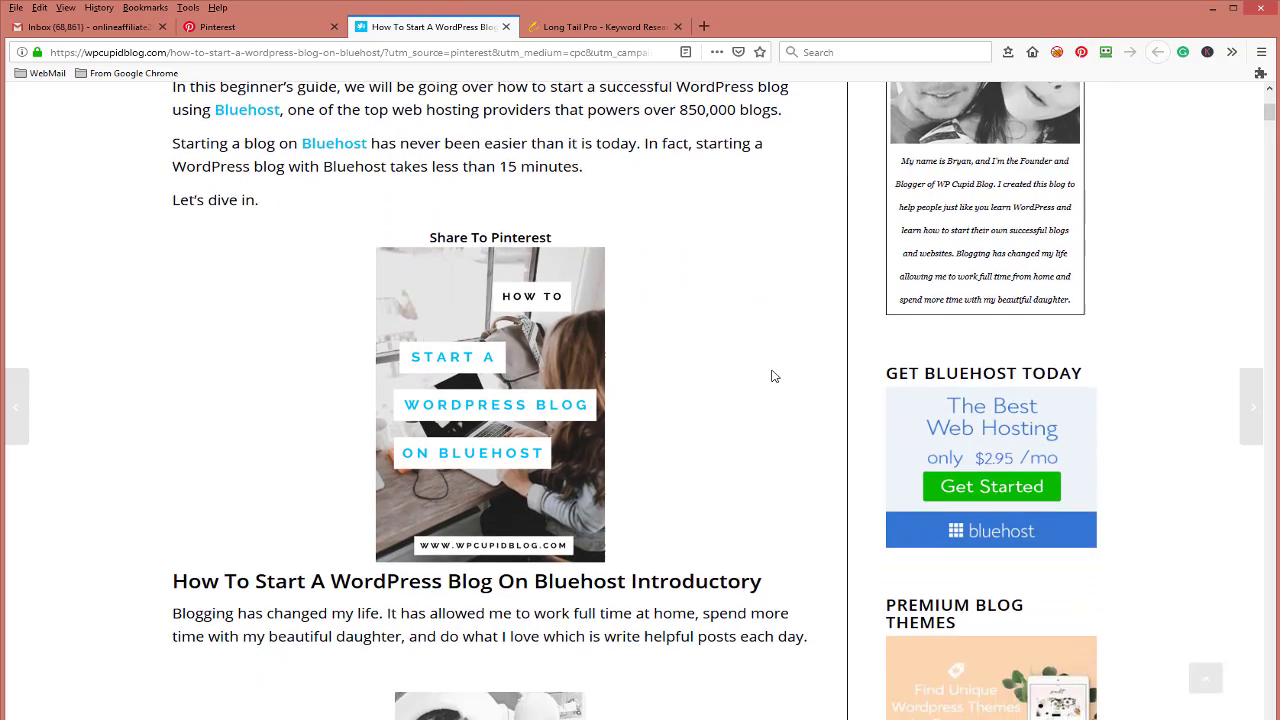
scroll(773, 370, down, 2)
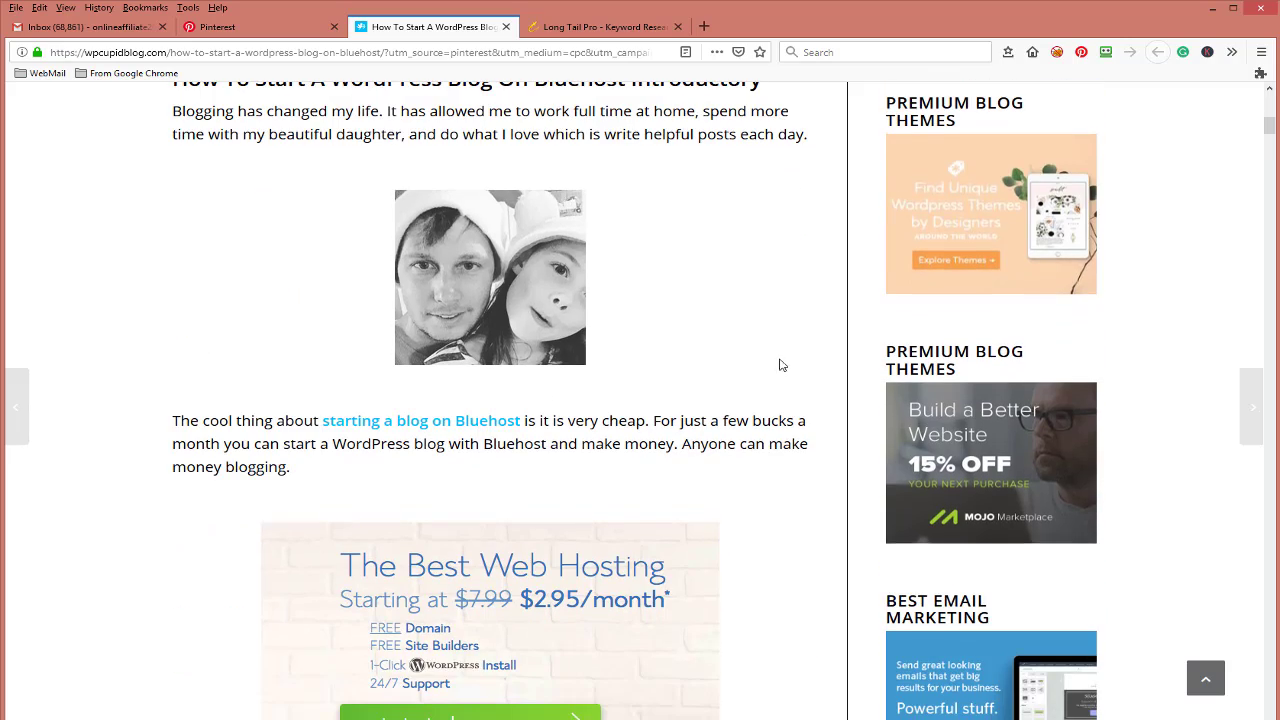
scroll(781, 365, down, 5)
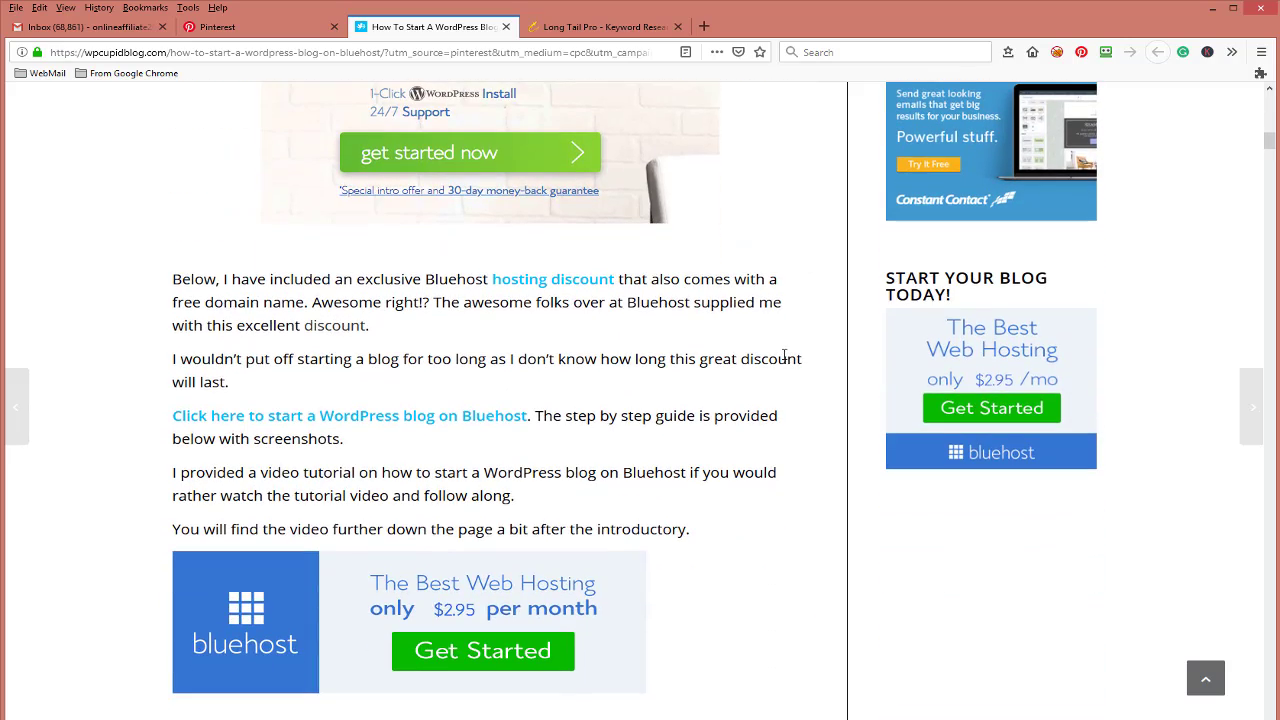
scroll(785, 360, down, 3)
scroll(785, 370, down, 2)
scroll(785, 370, down, 5)
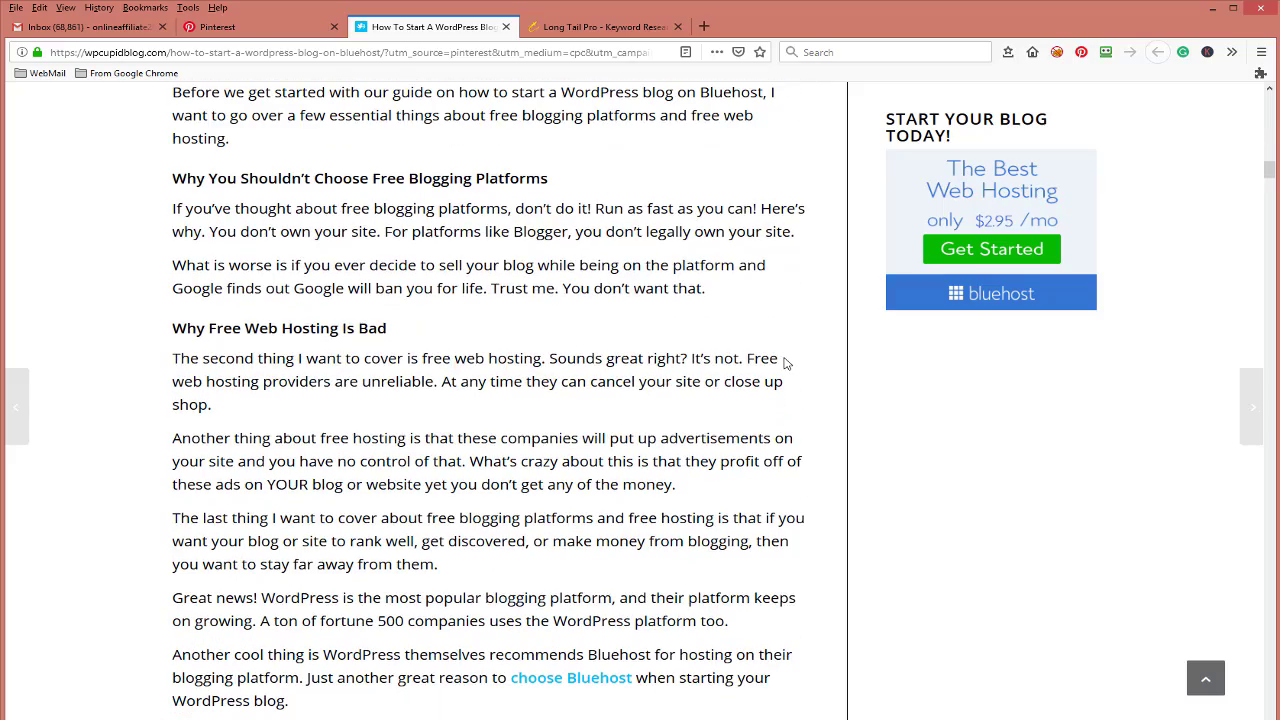
scroll(785, 368, down, 9)
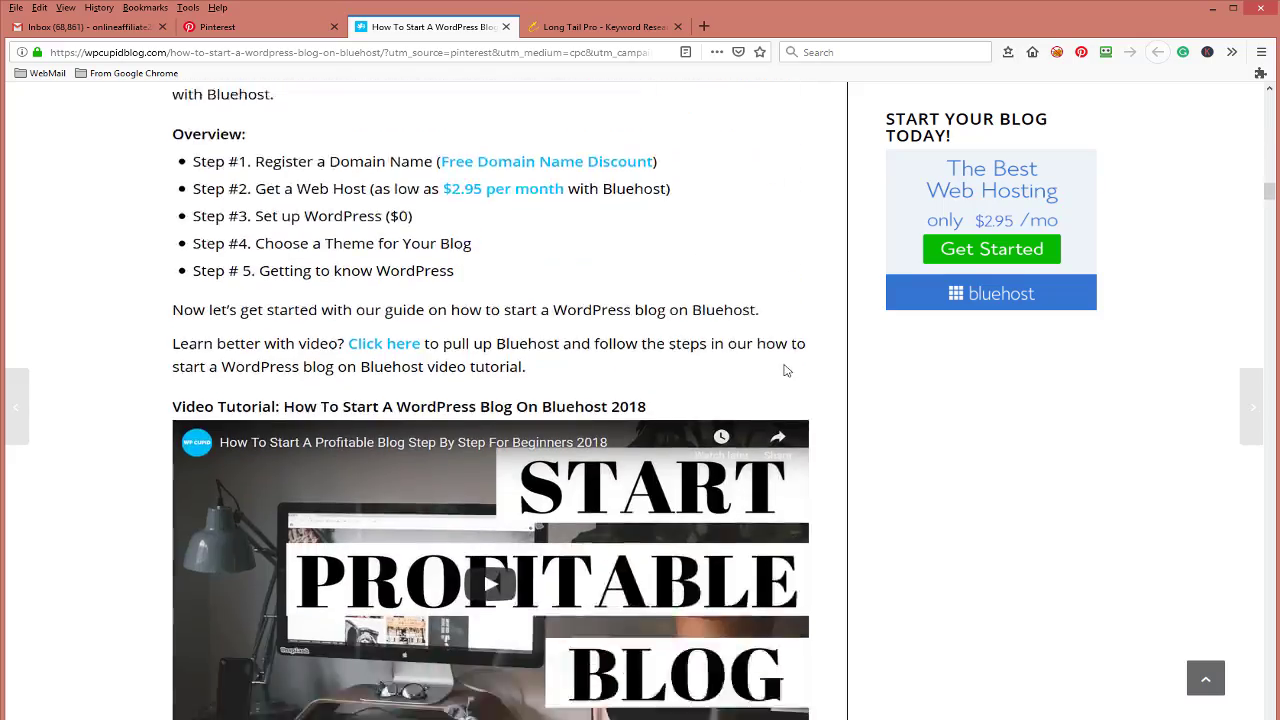
scroll(785, 370, down, 3)
scroll(787, 374, down, 4)
scroll(785, 374, up, 18)
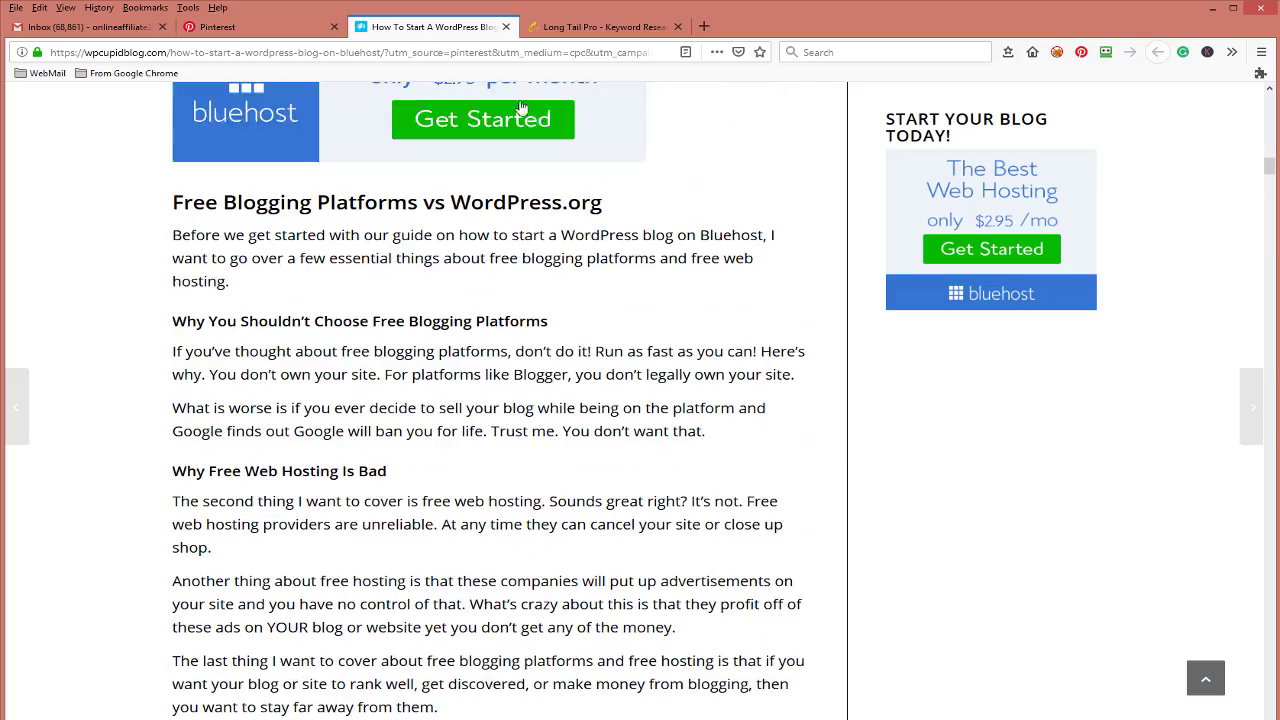
click(506, 27)
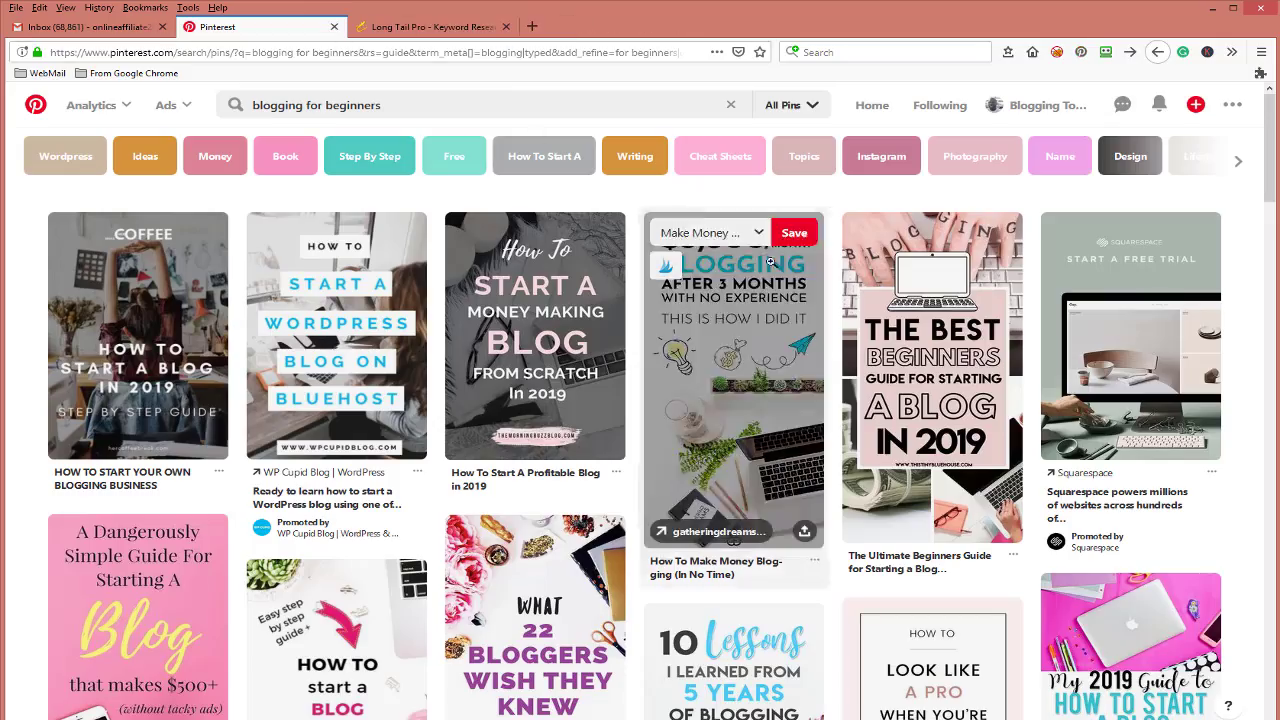
Open the How To Start A Profitable Blog in 2019 pin and its themorningbuzzblog.com article.
click(540, 363)
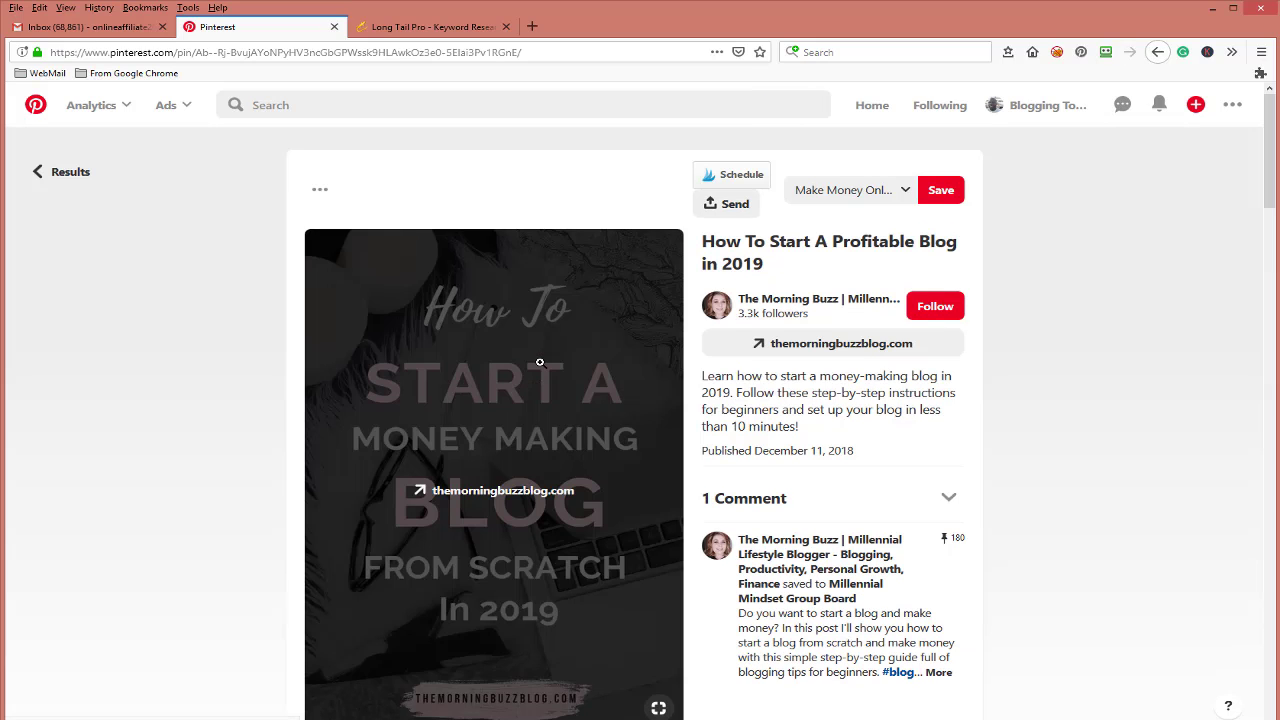
click(852, 345)
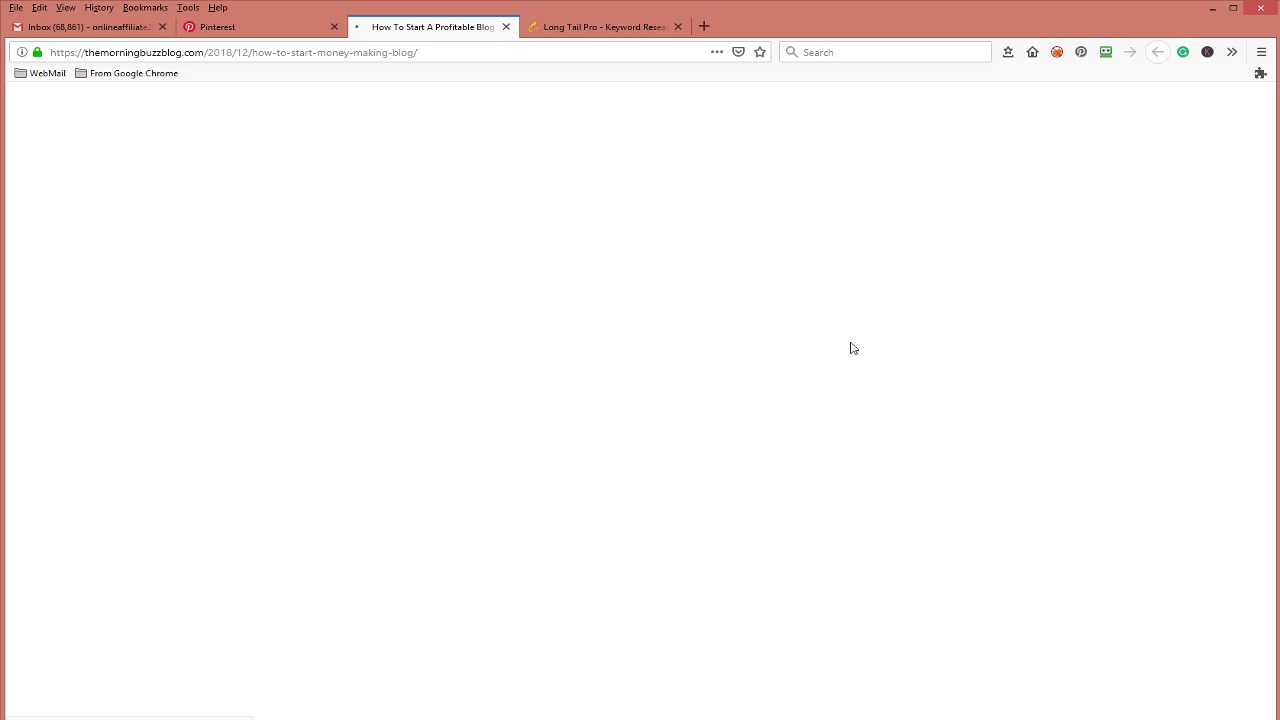